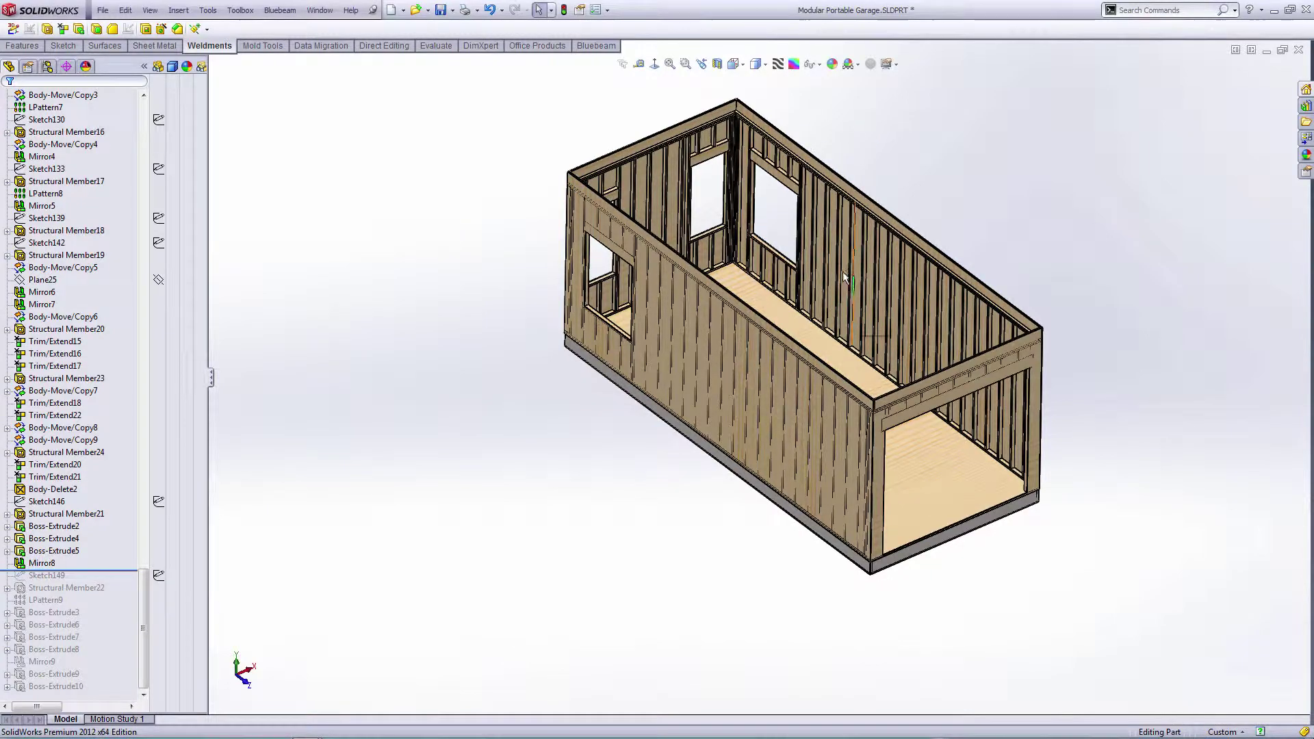
# - Start a sketch on the upper face of the garage-door wall's top plate and convert the plate's outer long edge into a sketch line
pyautogui.moveTo(870, 192); pyautogui.dragTo(992, 287, button='middle')
pyautogui.scroll(-2, 939, 200)
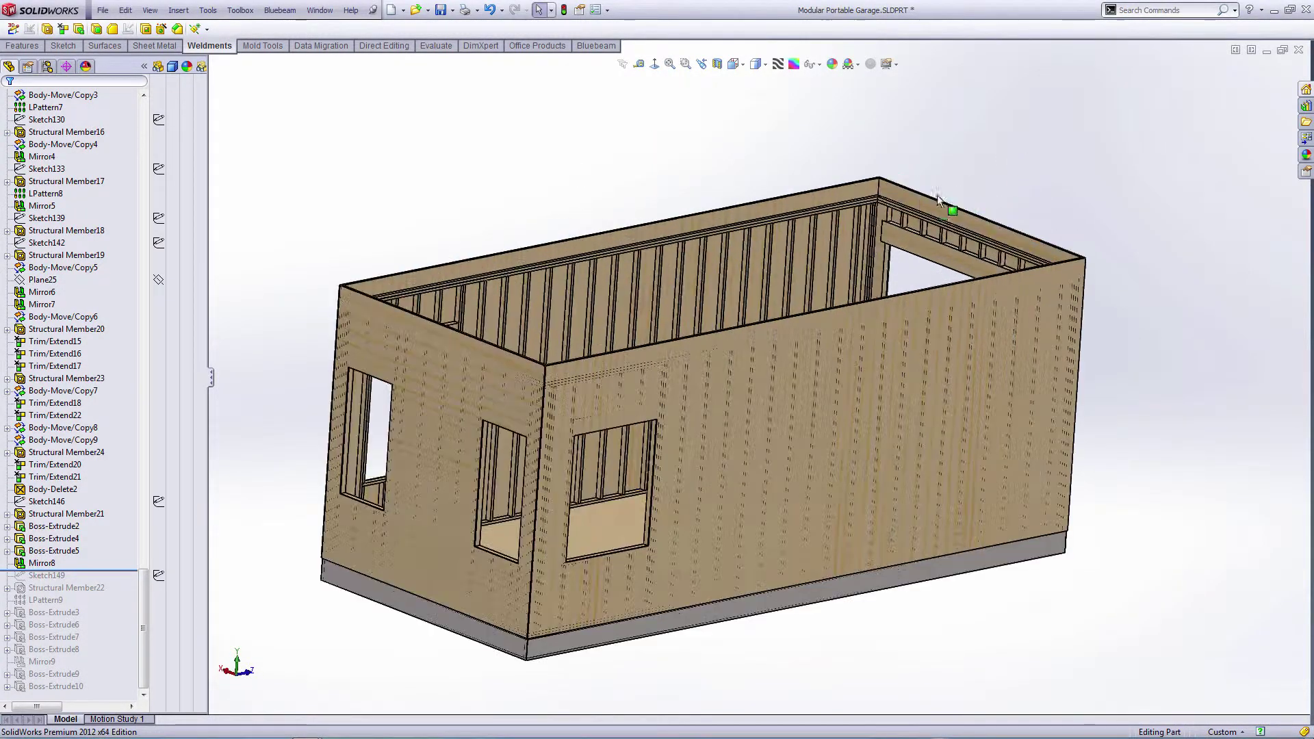
pyautogui.scroll(-3, 938, 198)
pyautogui.moveTo(798, 281); pyautogui.dragTo(778, 327, button='middle')
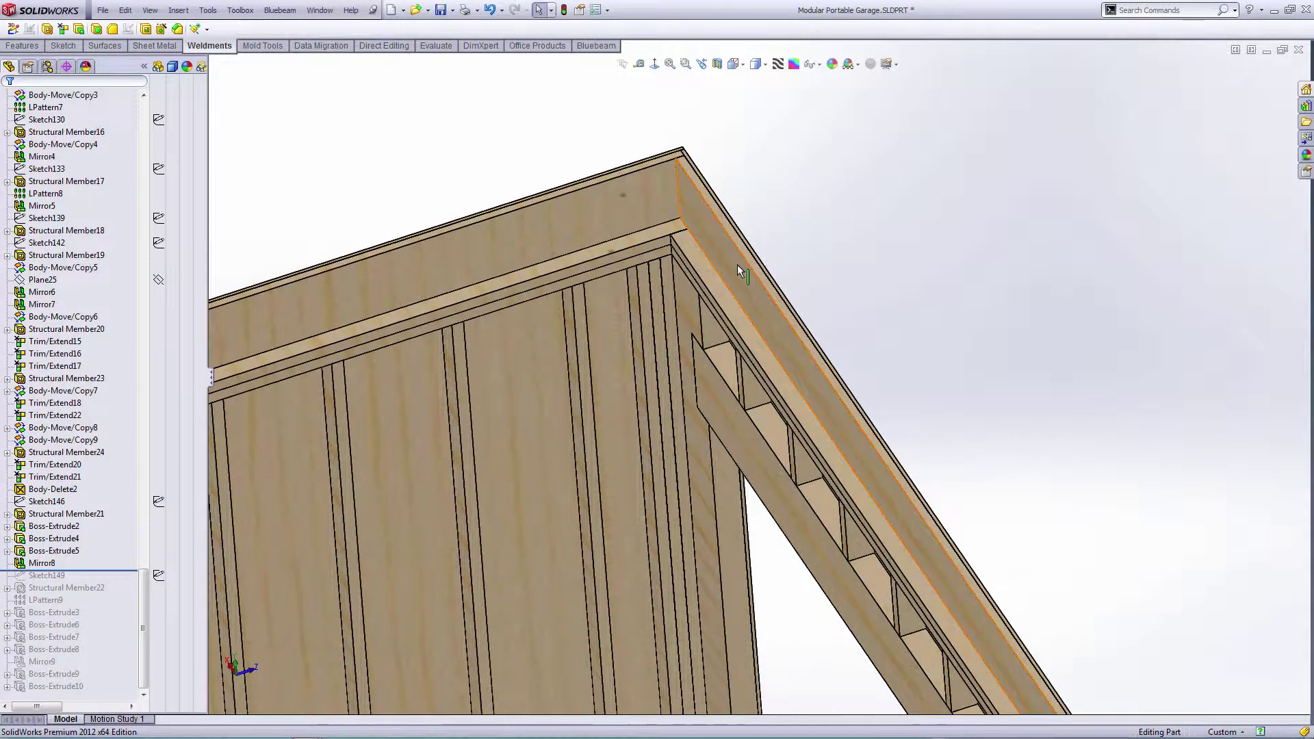
pyautogui.scroll(-2, 732, 264)
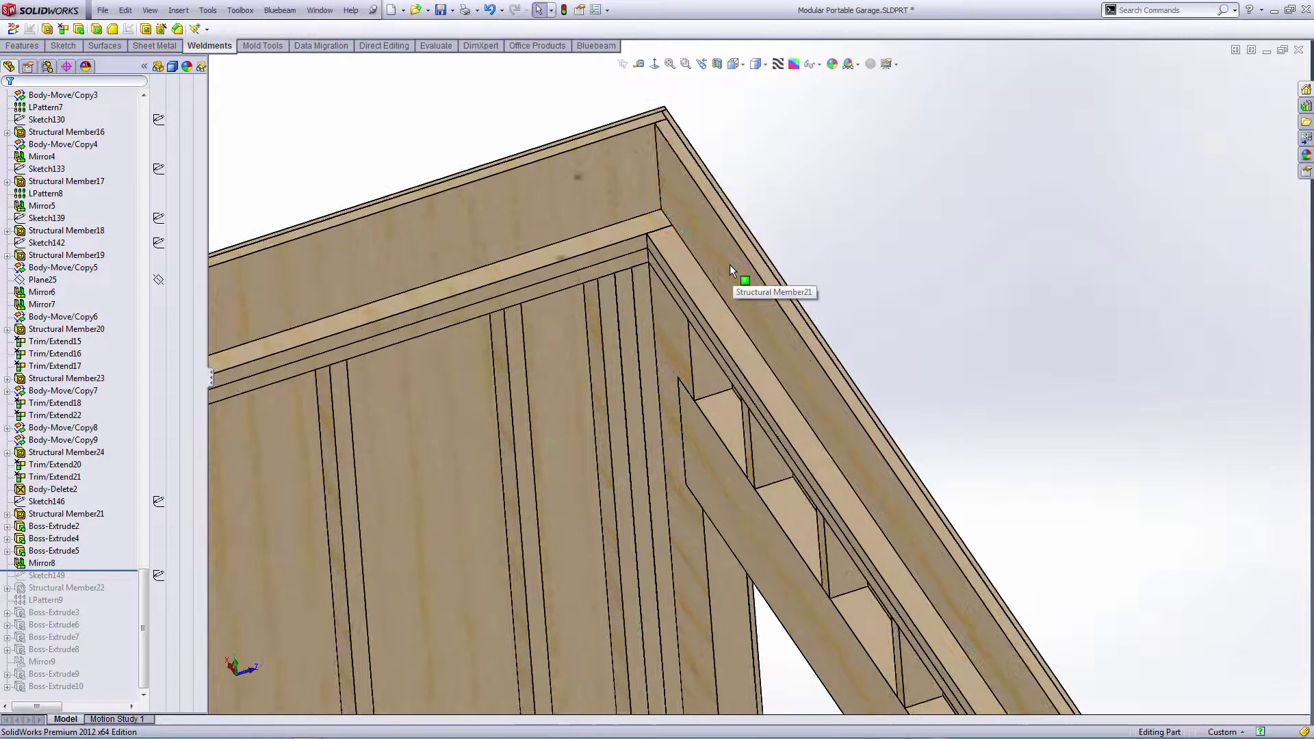
pyautogui.click(687, 245)
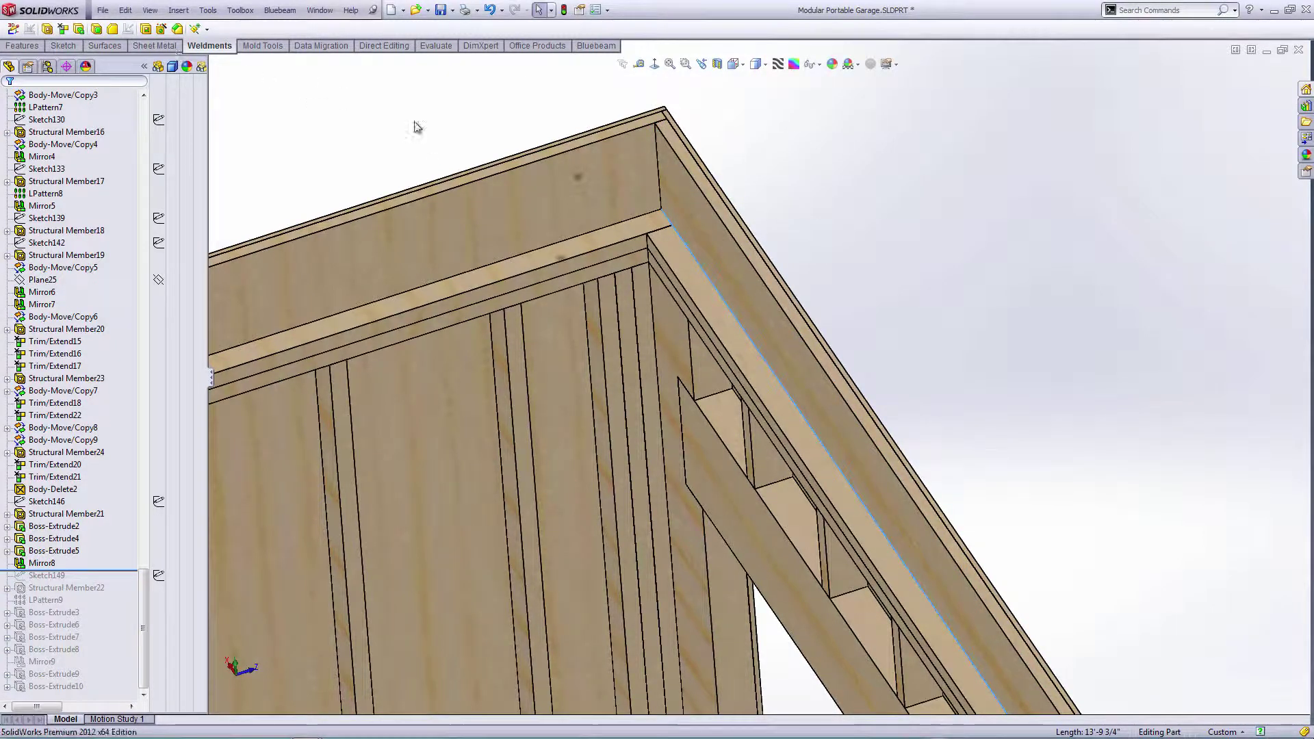
pyautogui.click(683, 273)
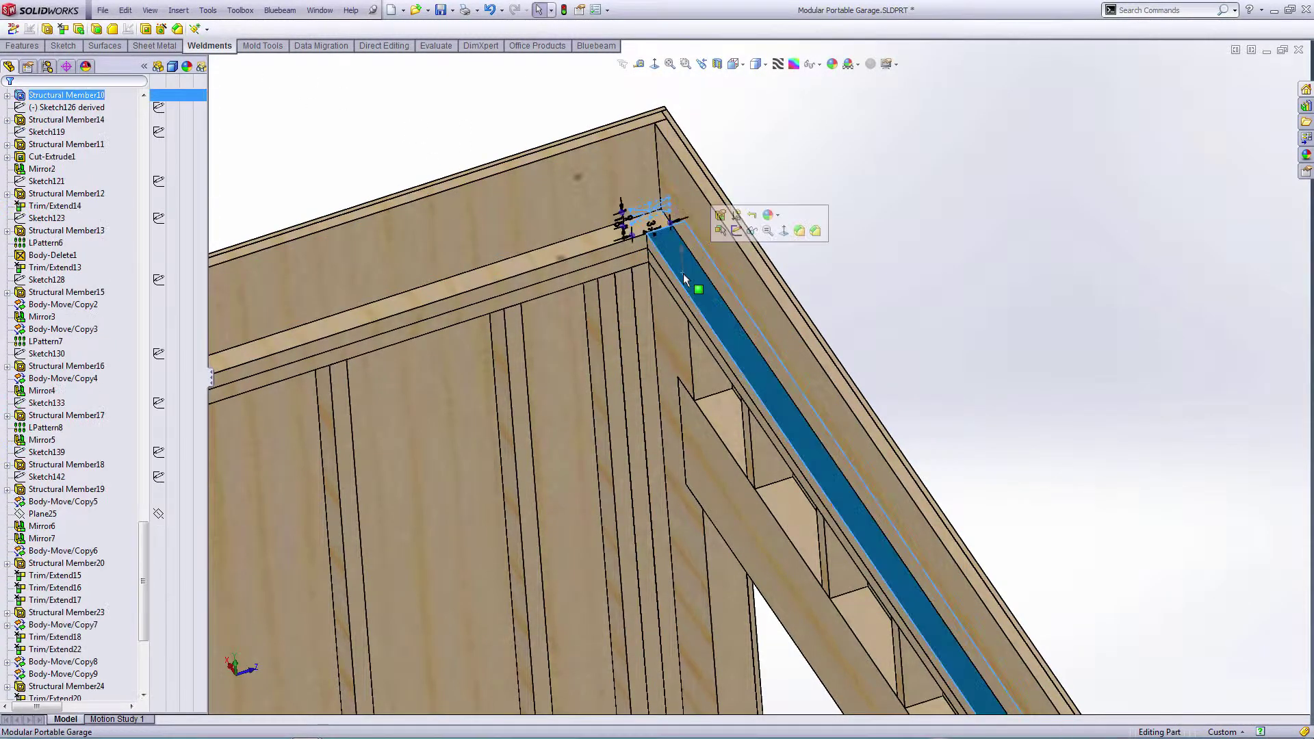
pyautogui.click(735, 232)
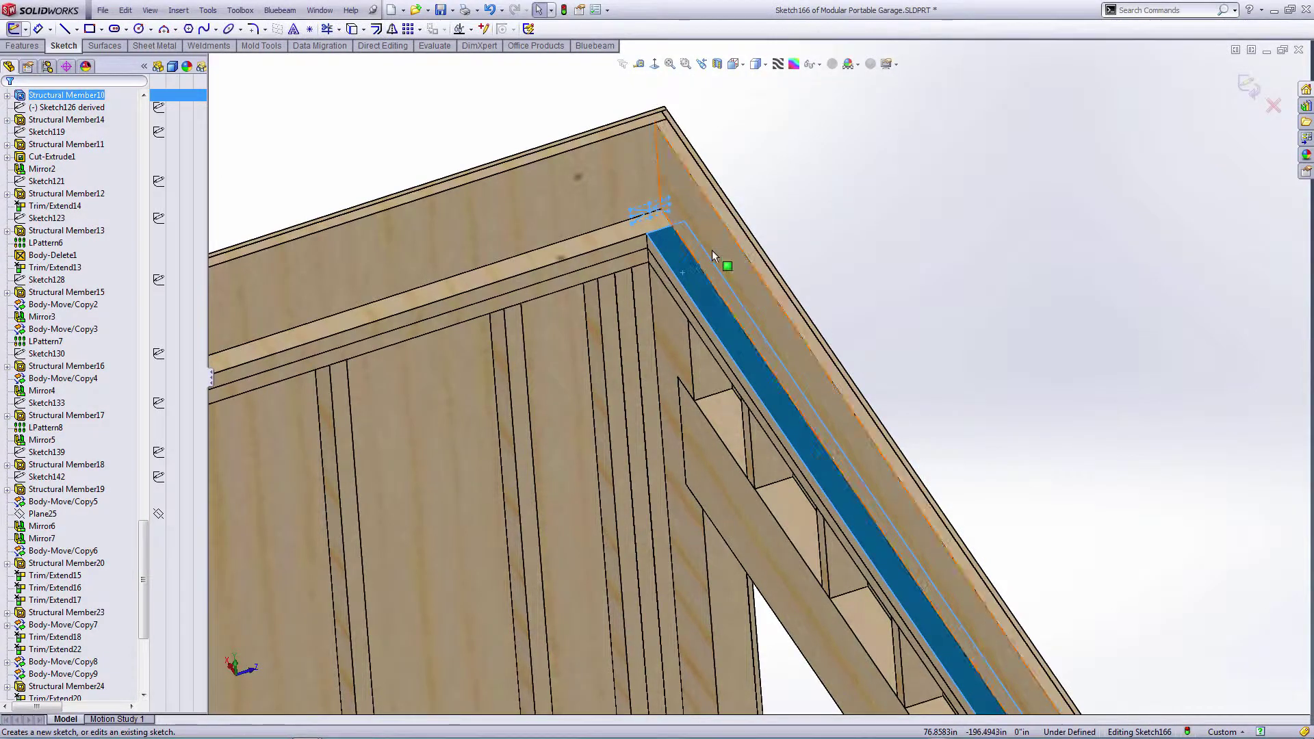
pyautogui.click(707, 276)
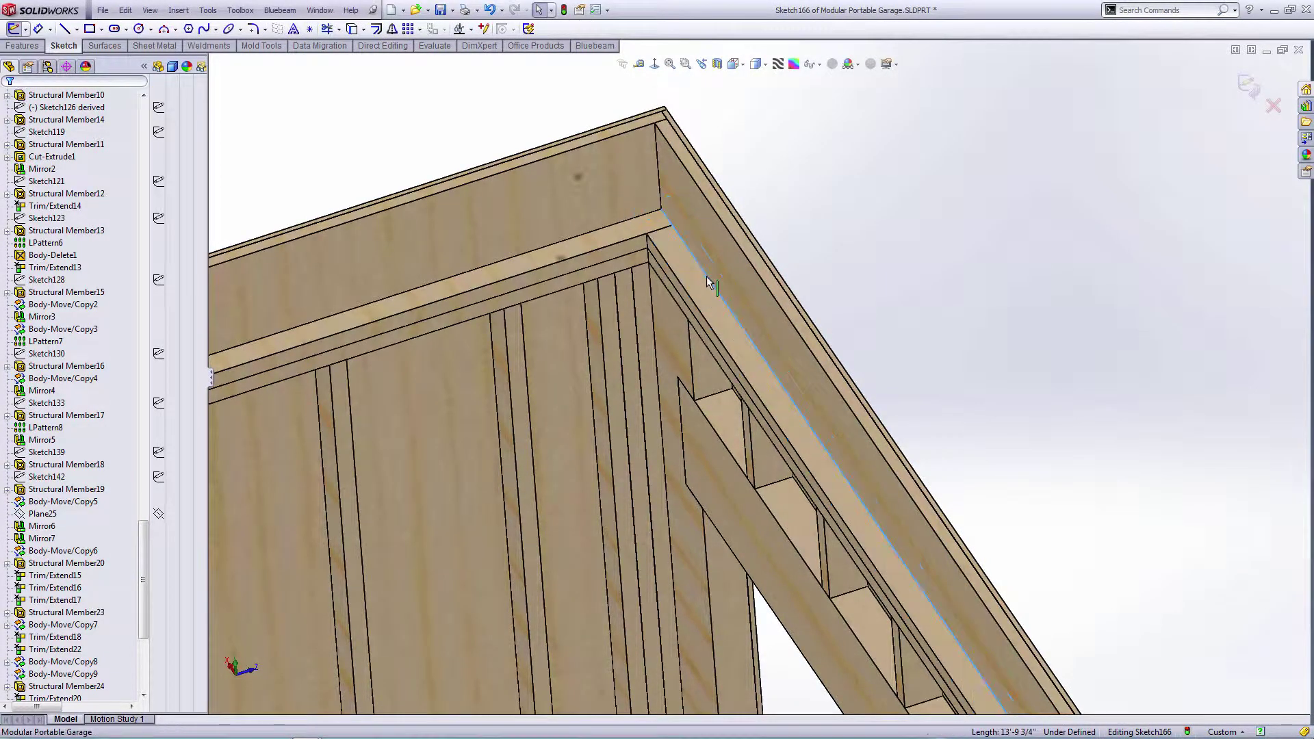
pyautogui.click(351, 28)
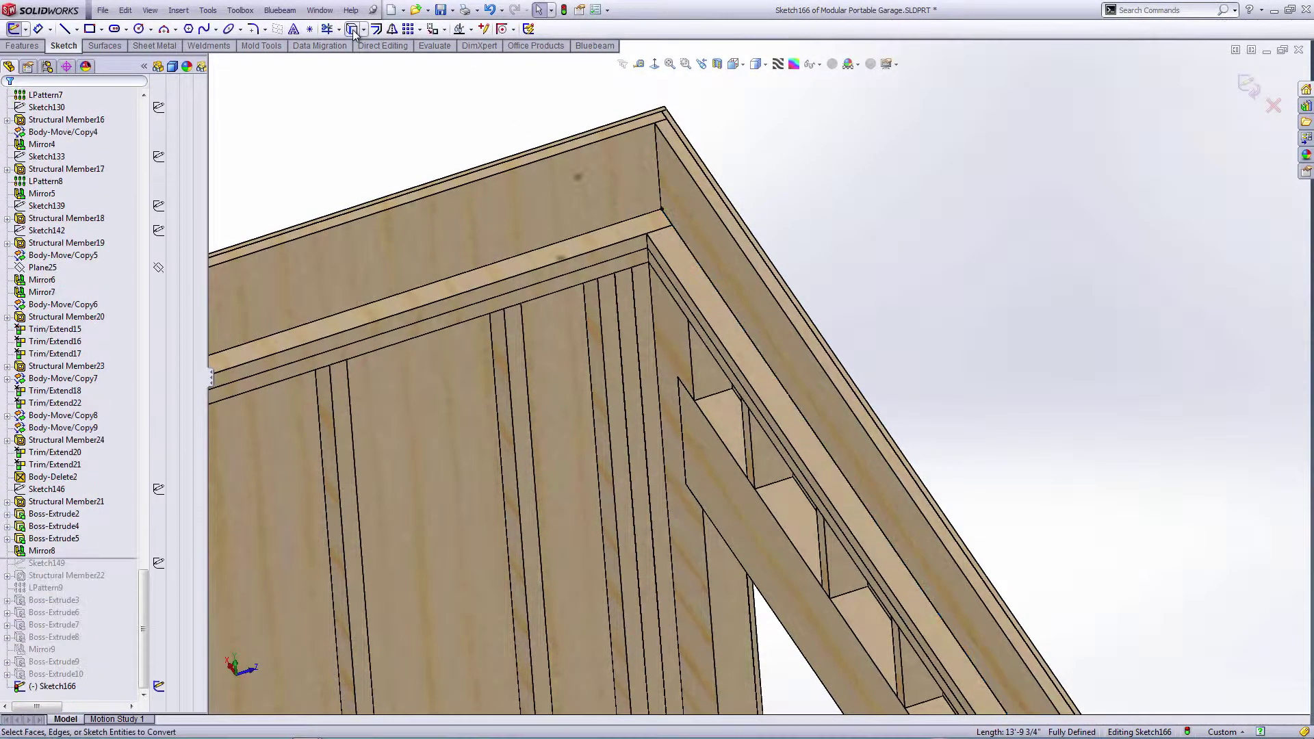
# - Set up a structural member using Architectural, Common Stud Sizes, 2X4-GRN, with the converted edge line as its path
pyautogui.click(197, 47)
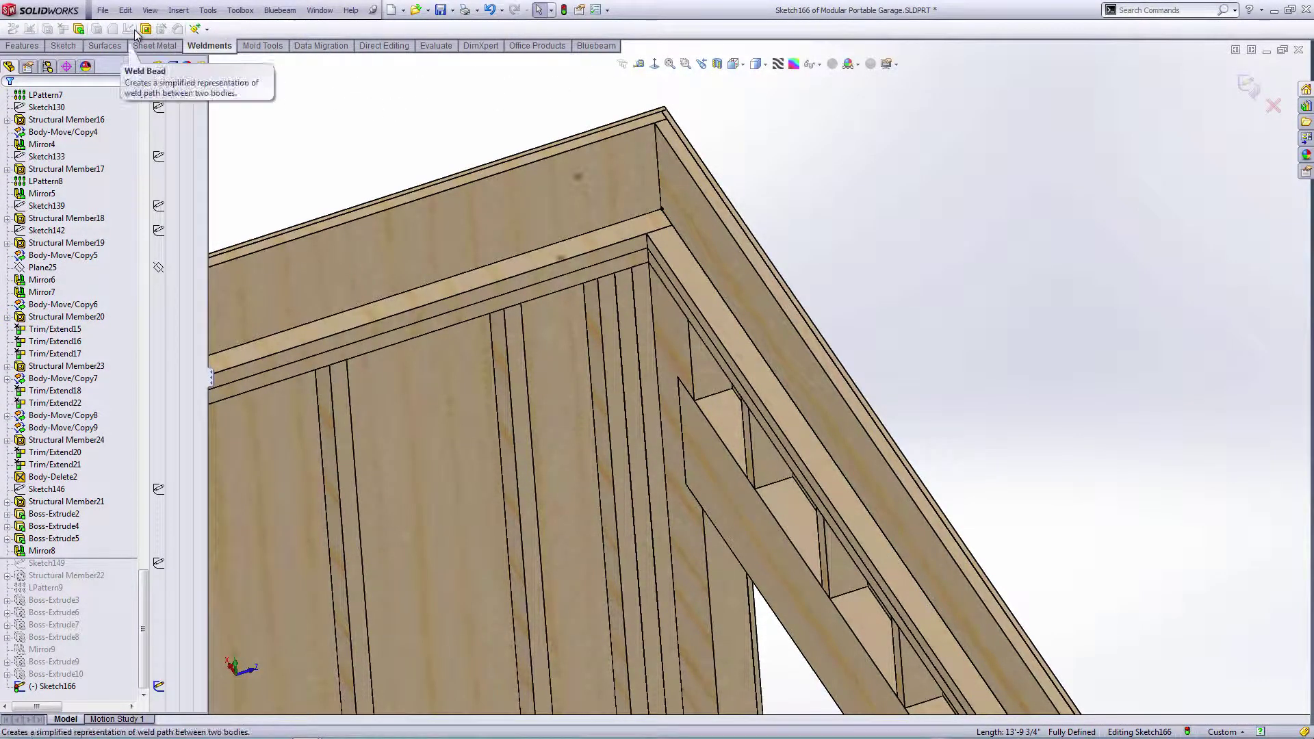
pyautogui.click(79, 29)
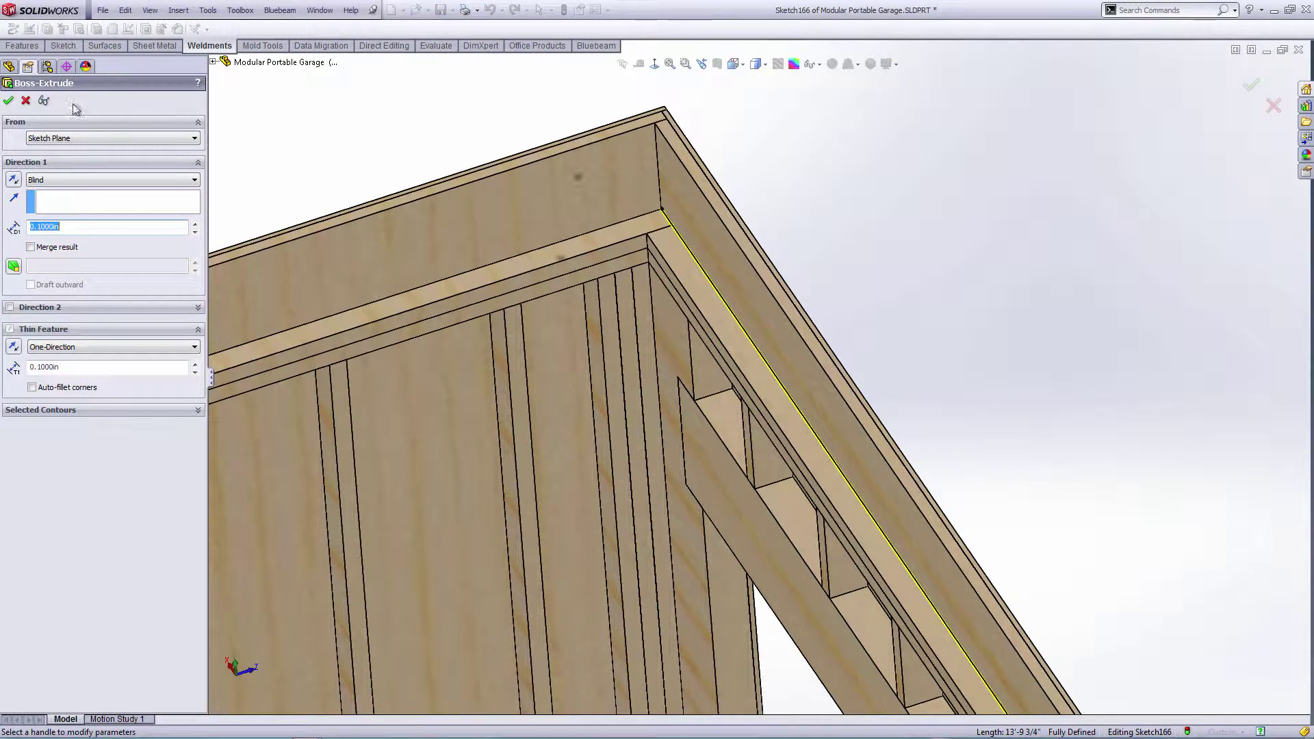
pyautogui.press('Escape')
pyautogui.click(48, 29)
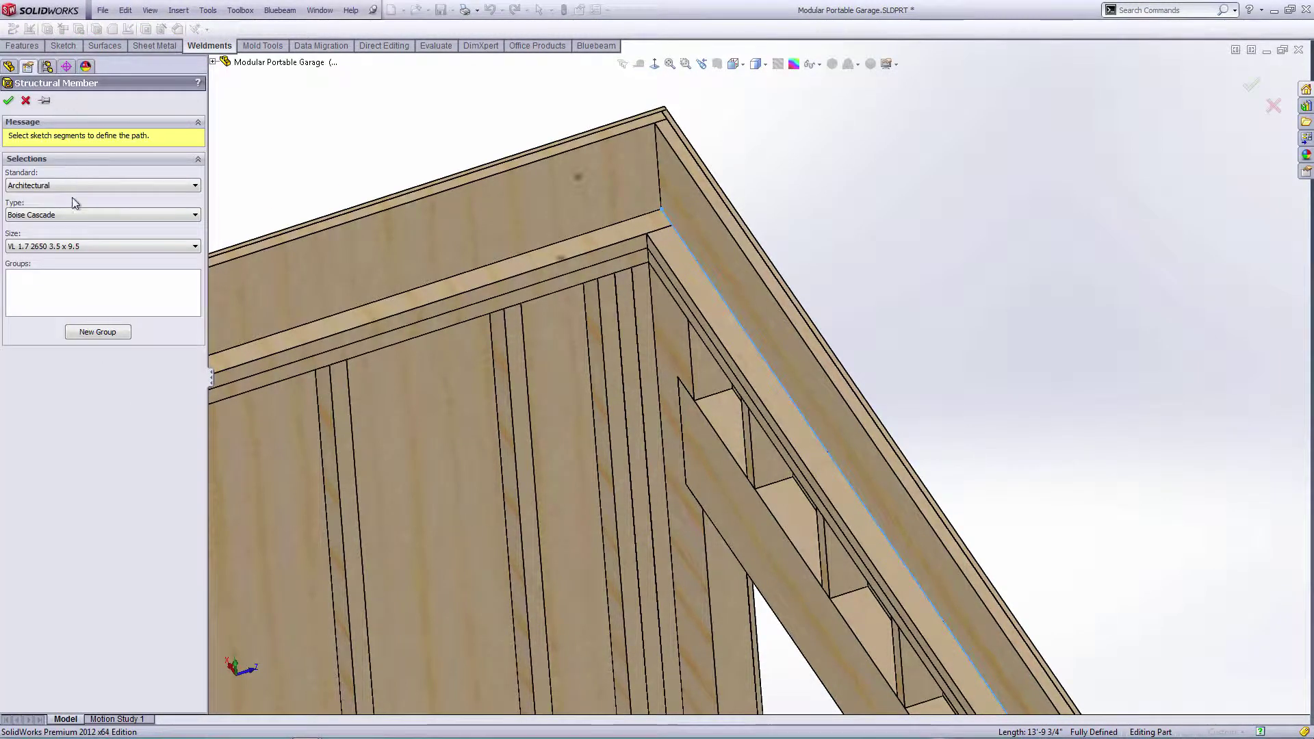
pyautogui.click(72, 214)
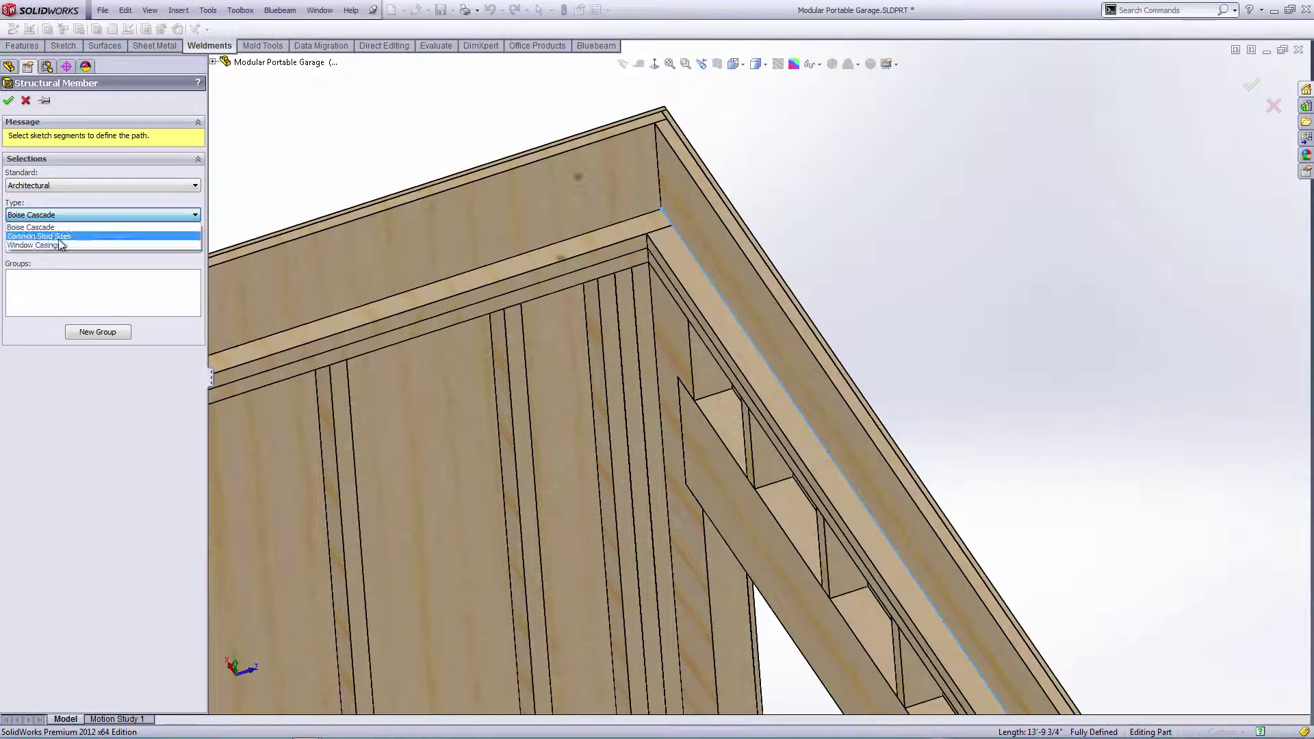
pyautogui.click(59, 236)
pyautogui.click(58, 243)
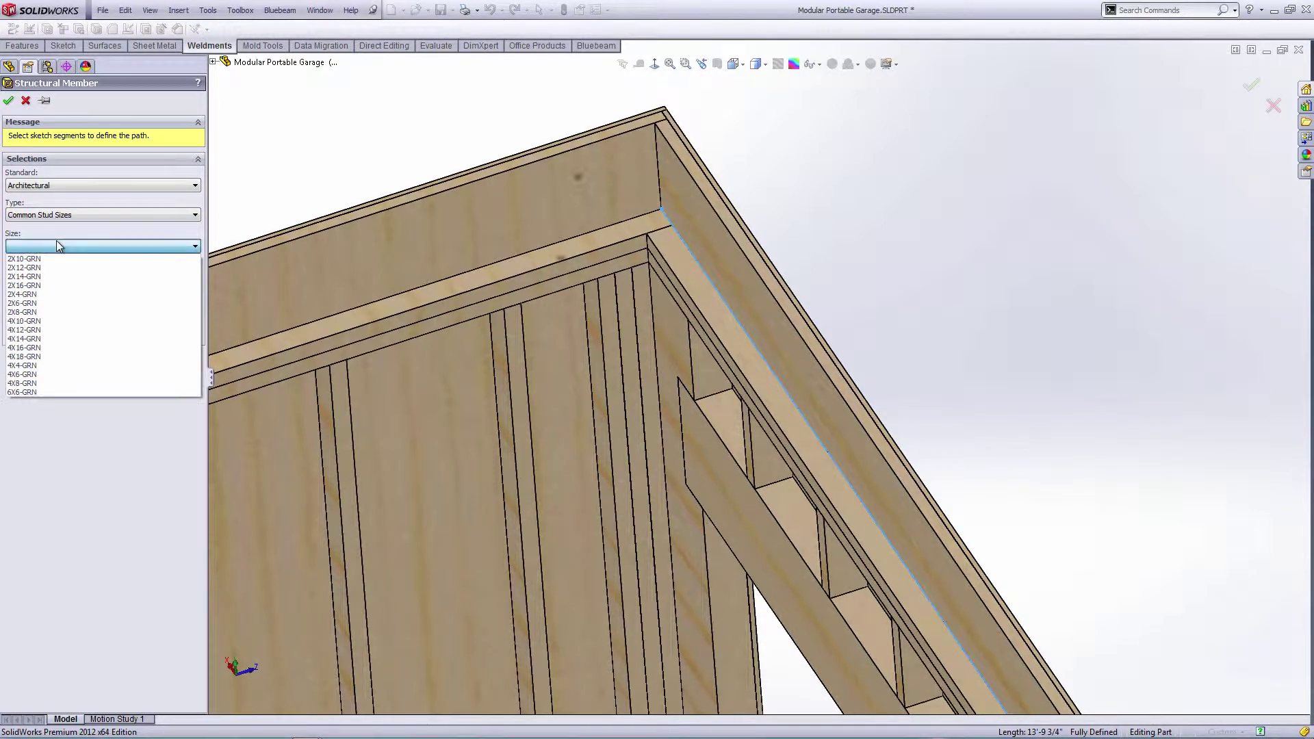
pyautogui.click(31, 295)
pyautogui.click(48, 290)
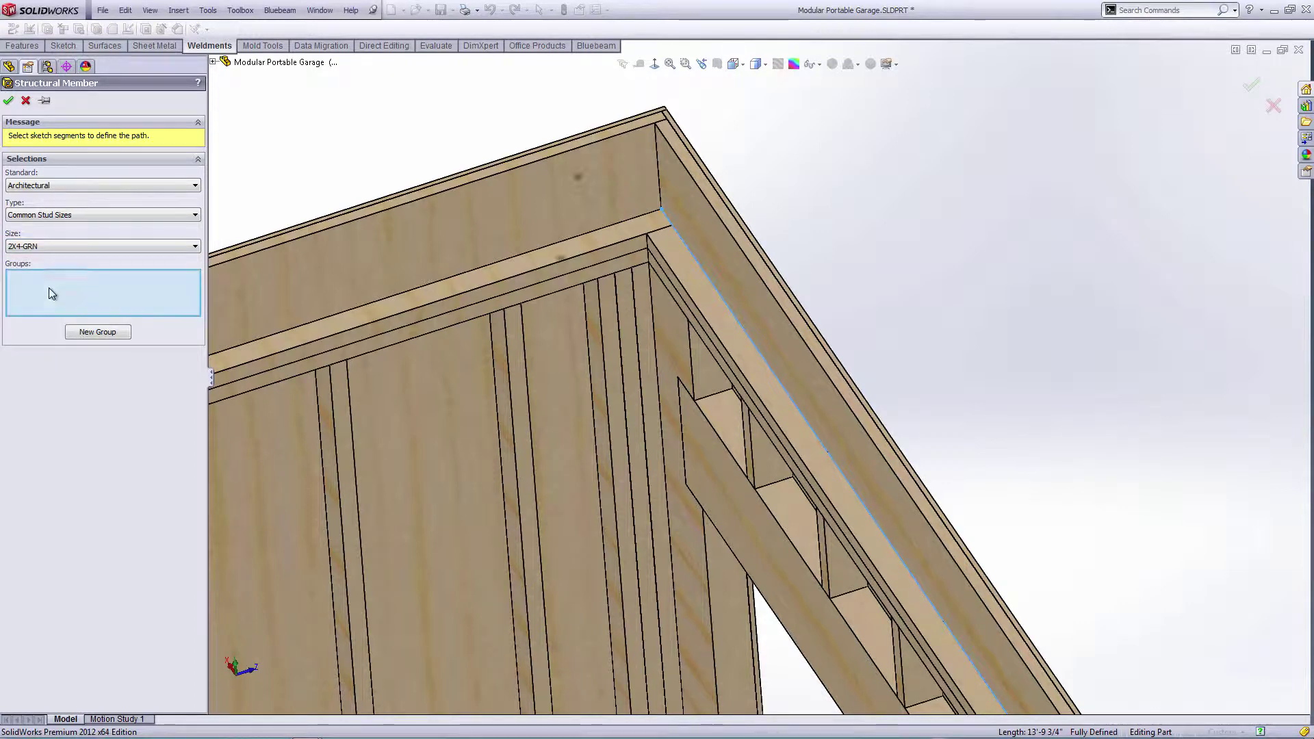
pyautogui.click(709, 282)
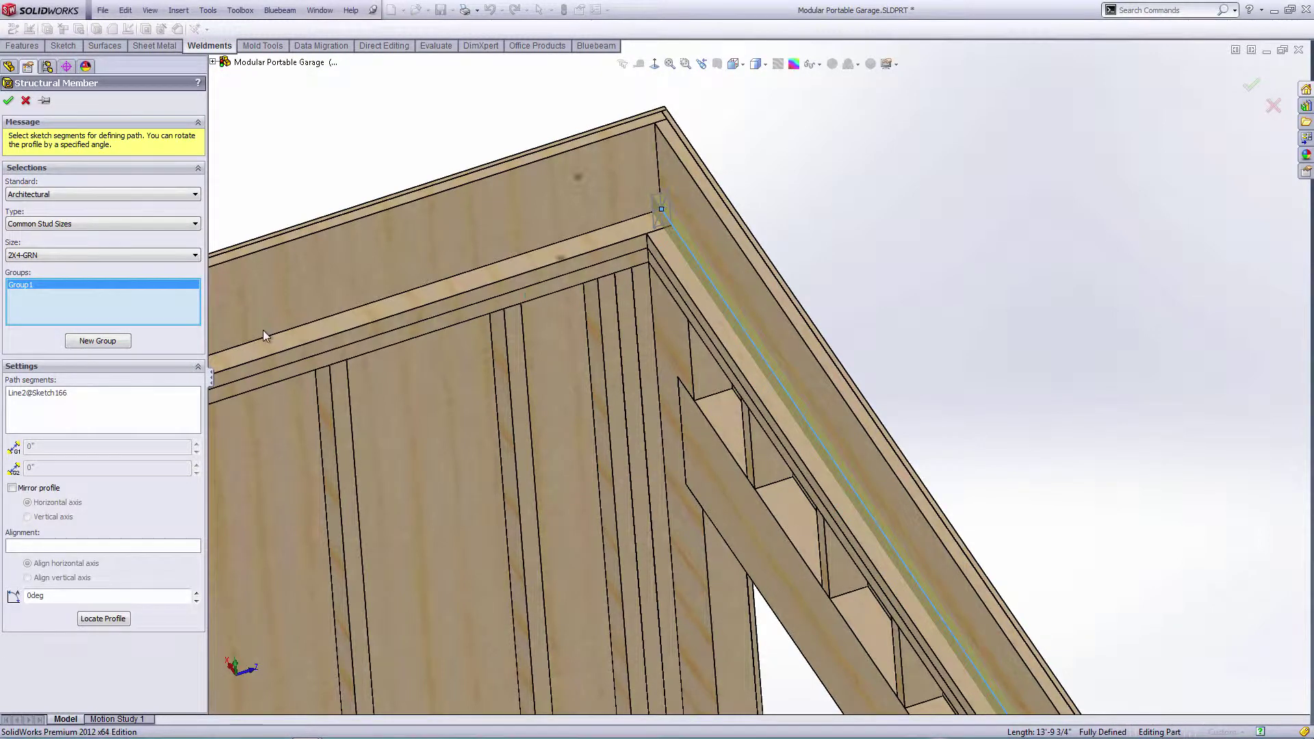
# - Locate the 2x4 profile by its corner on the path's end point, rotate it 90 degrees so it lies flat, and create the member
pyautogui.click(112, 624)
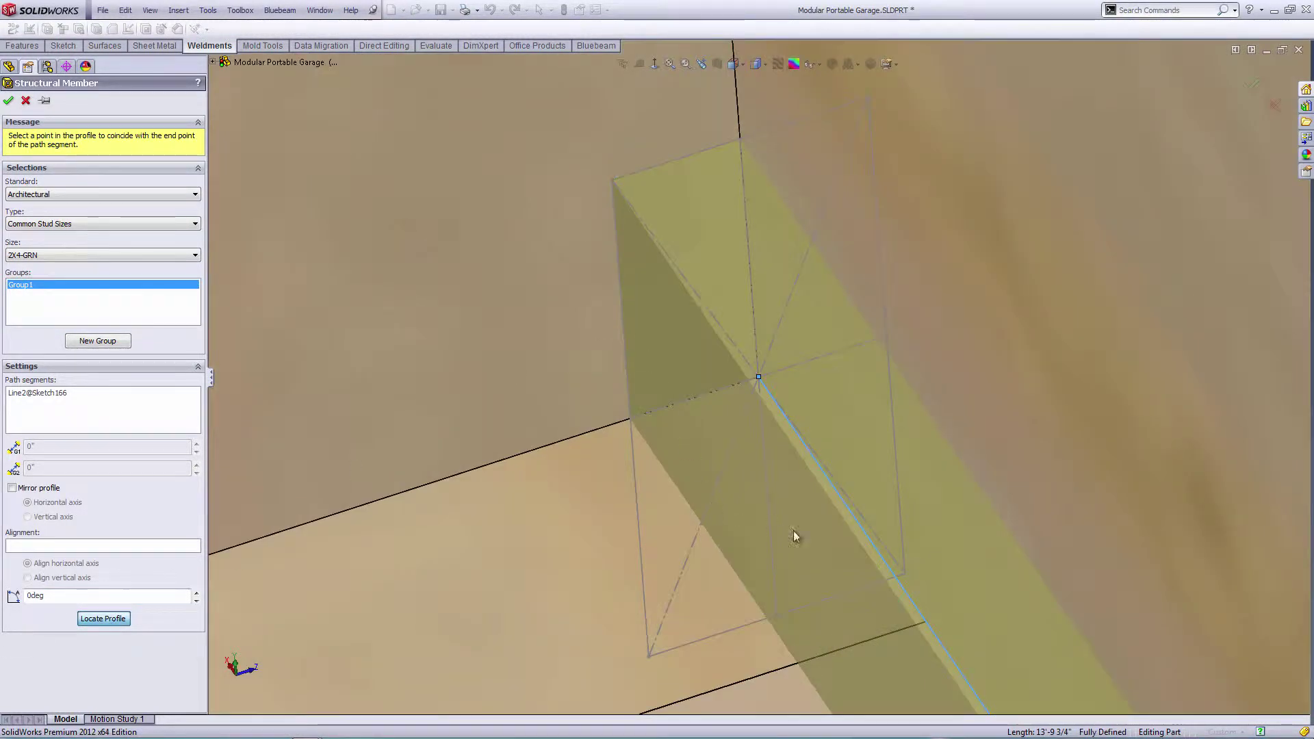
pyautogui.click(648, 658)
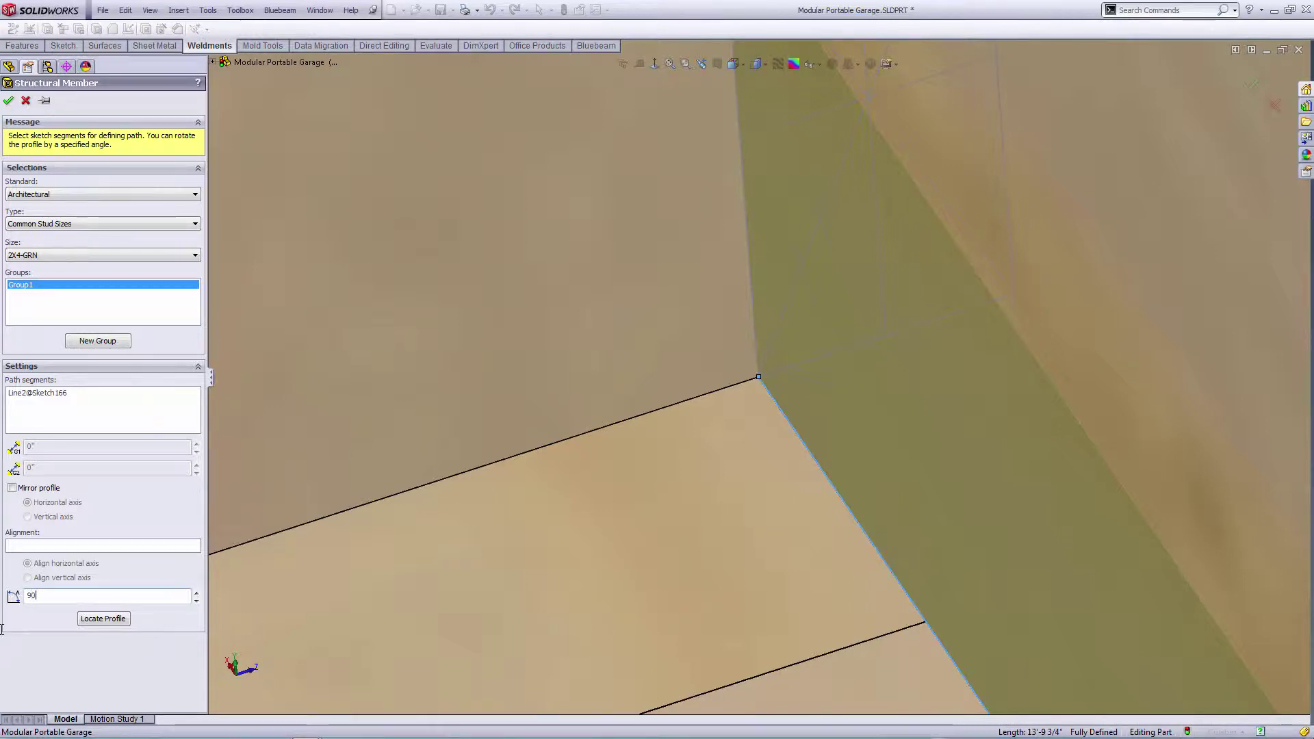
pyautogui.press('Return')
pyautogui.scroll(9, 660, 494)
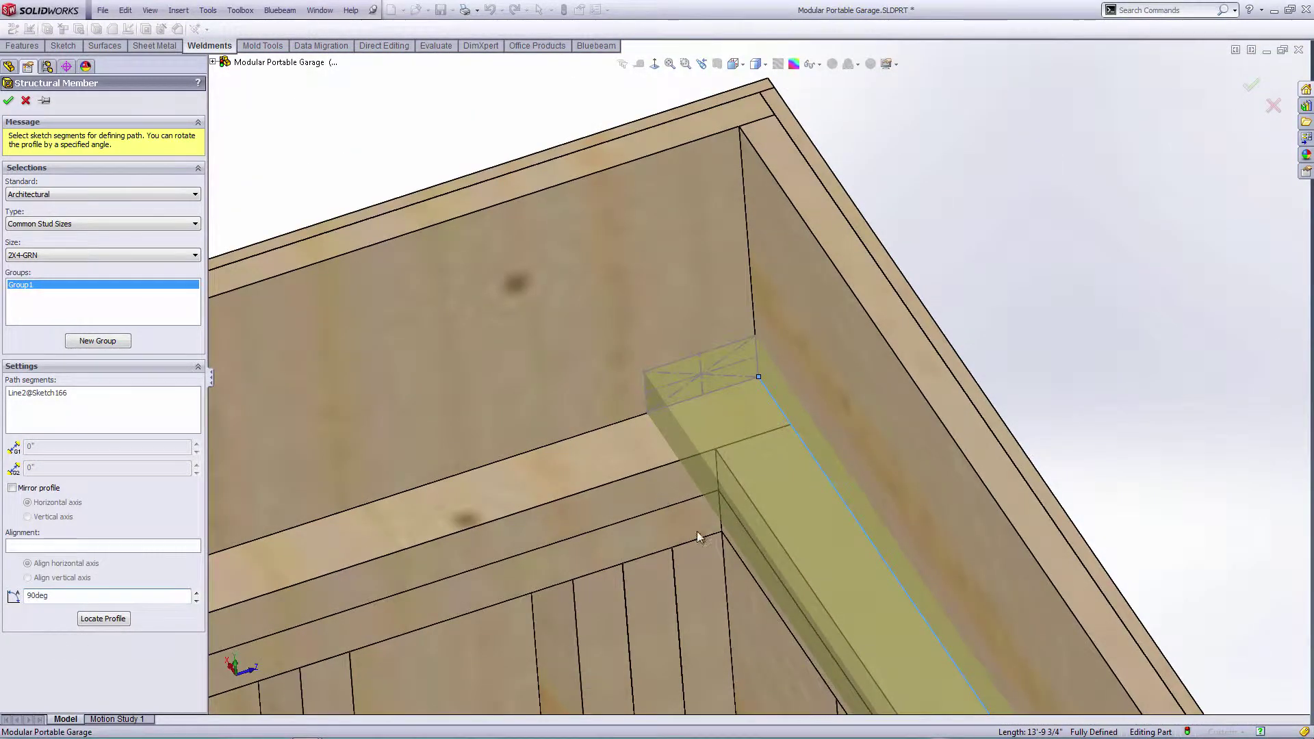
pyautogui.scroll(-1, 773, 562)
pyautogui.moveTo(779, 561)
pyautogui.mouseDown(button='middle')
pyautogui.moveTo(731, 557)
pyautogui.moveTo(768, 563)
pyautogui.mouseUp(button='middle')
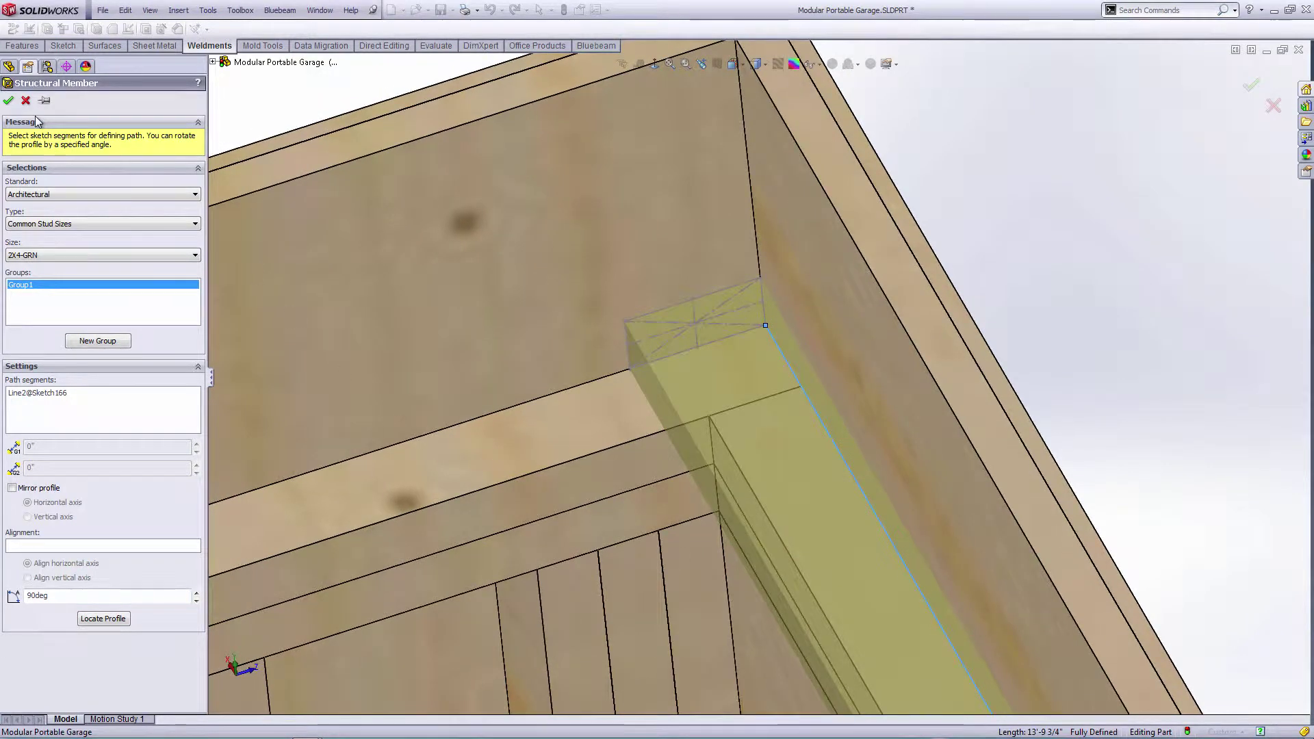
pyautogui.click(8, 102)
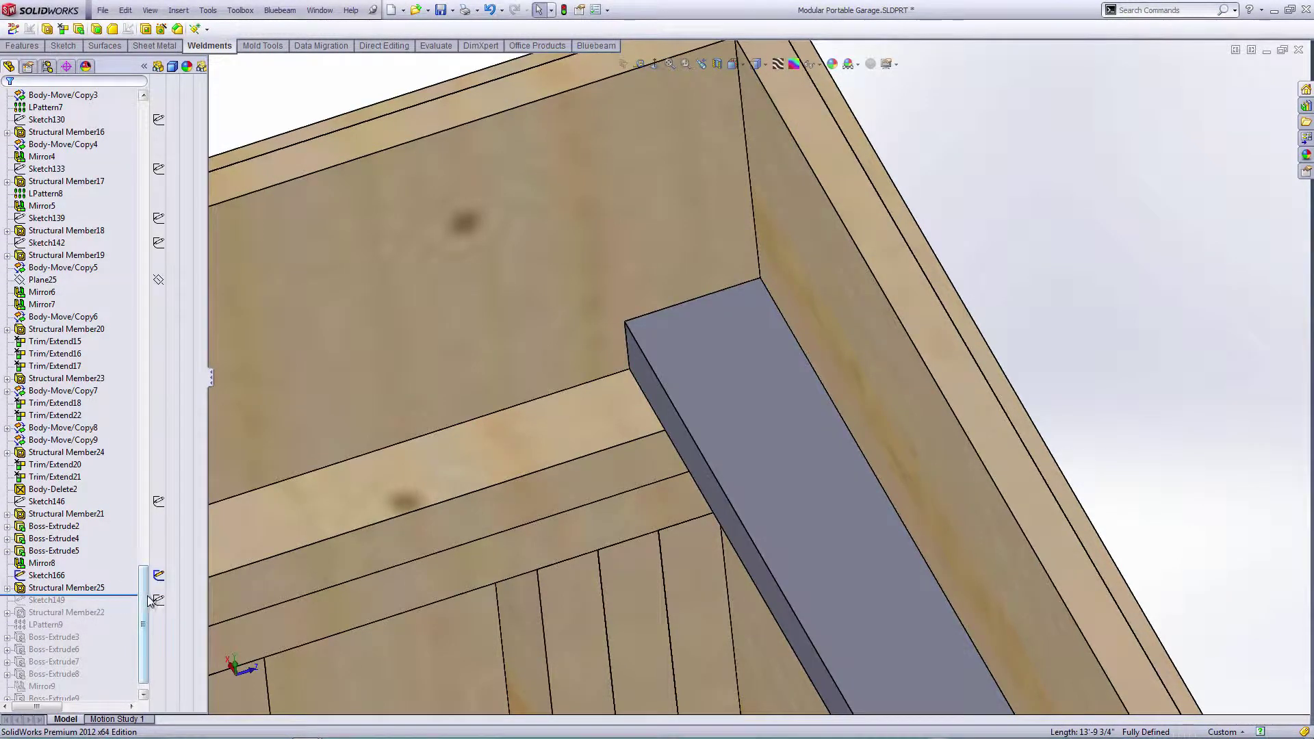
# - Roll the model forward to the end of the feature history and hide the new member's path sketch
pyautogui.moveTo(146, 600); pyautogui.dragTo(140, 316)
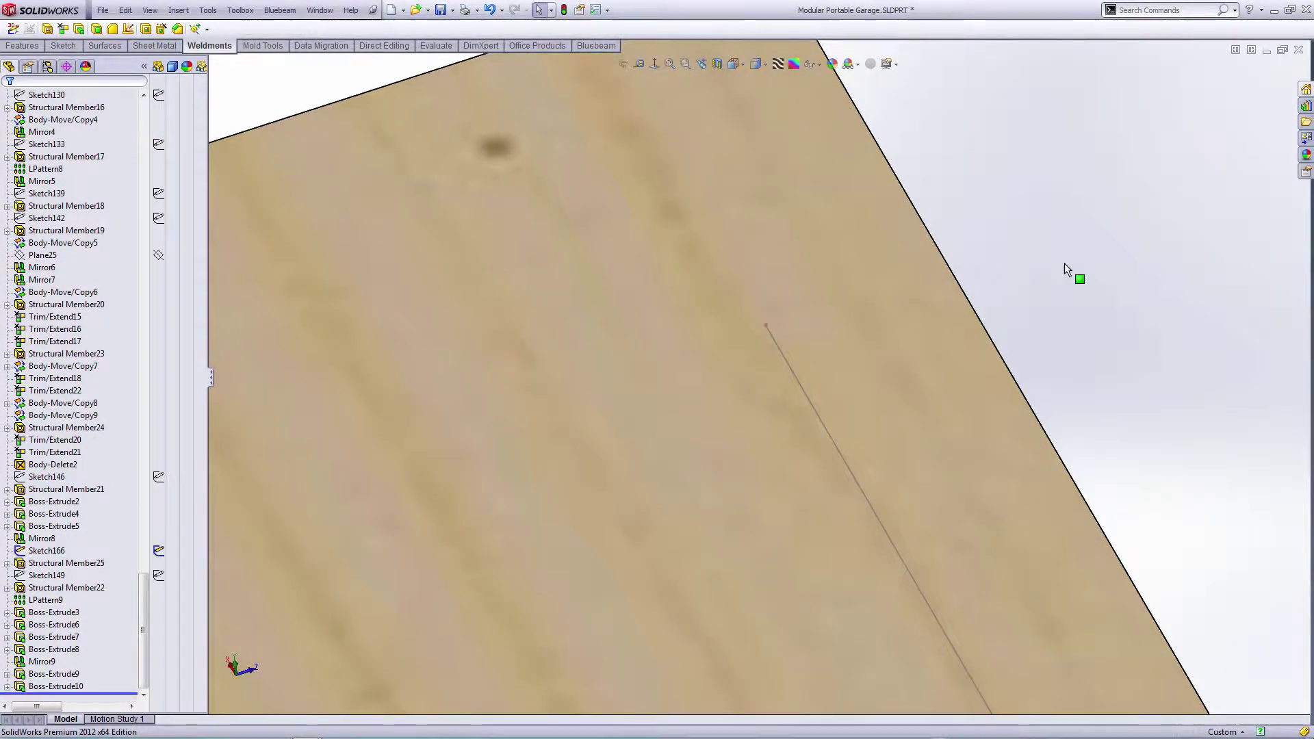
pyautogui.rightClick(792, 370)
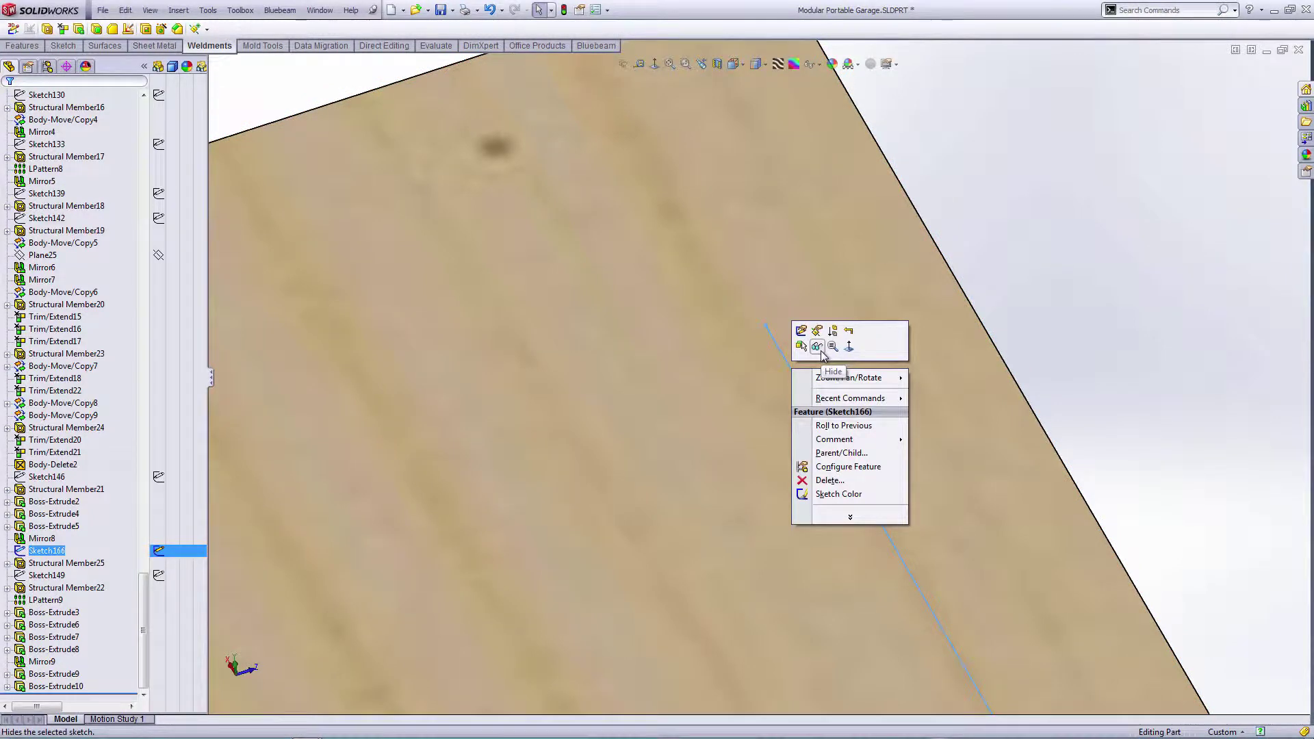
pyautogui.click(818, 347)
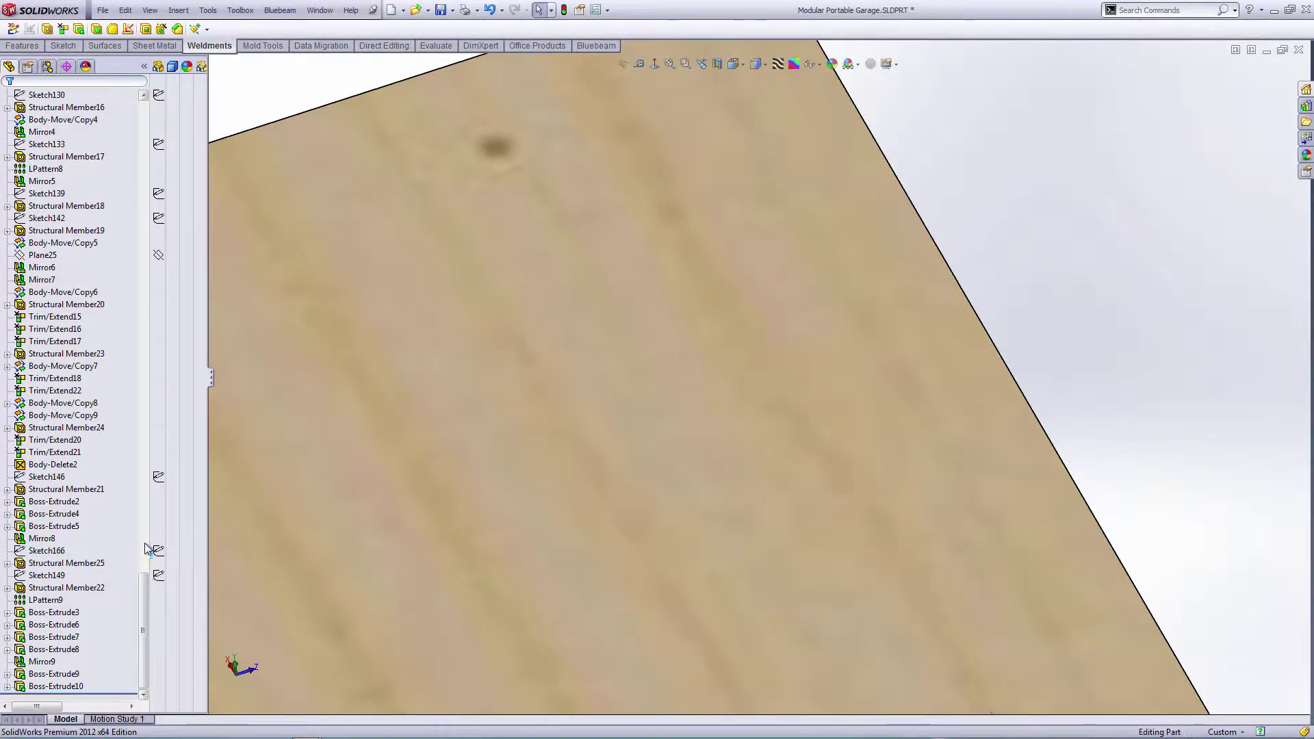
# - Assign Pine material to the new 2x4 body, and roll the feature history back to just after its structural member
pyautogui.moveTo(143, 599); pyautogui.dragTo(155, 392)
pyautogui.scroll(1, 155, 391)
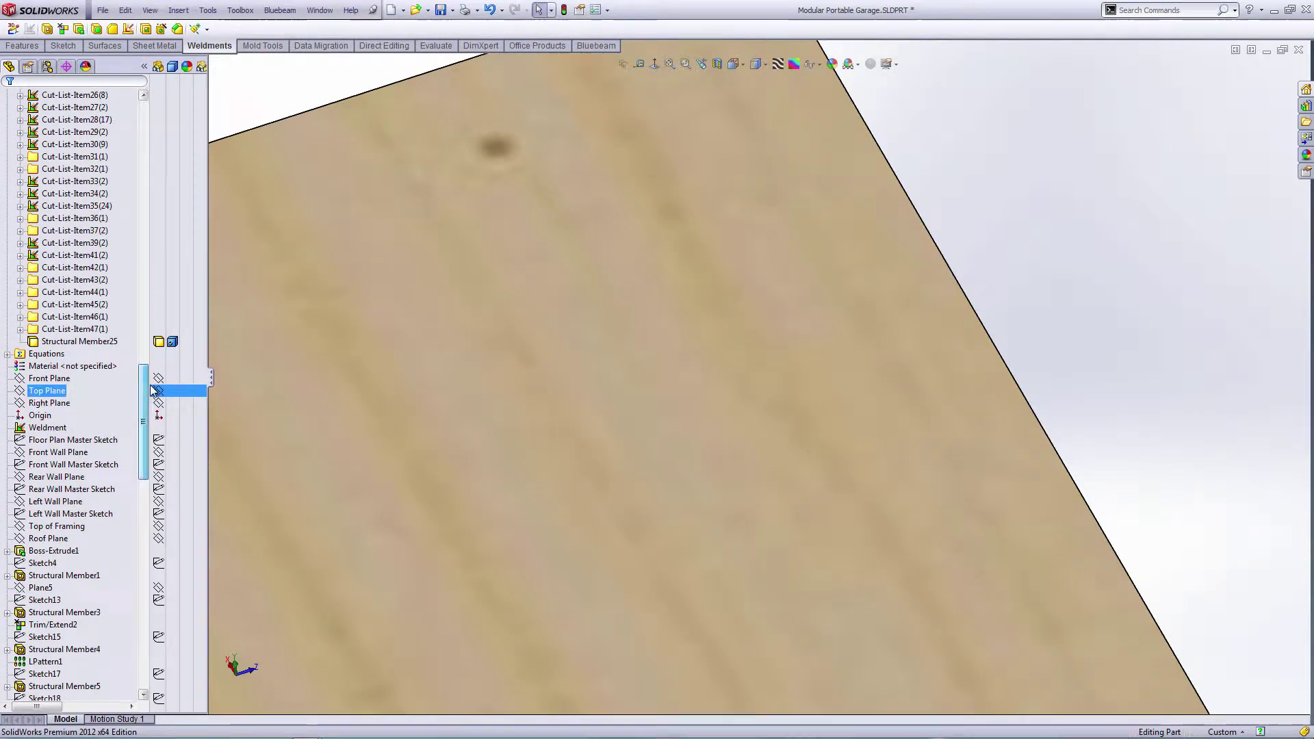
pyautogui.rightClick(89, 341)
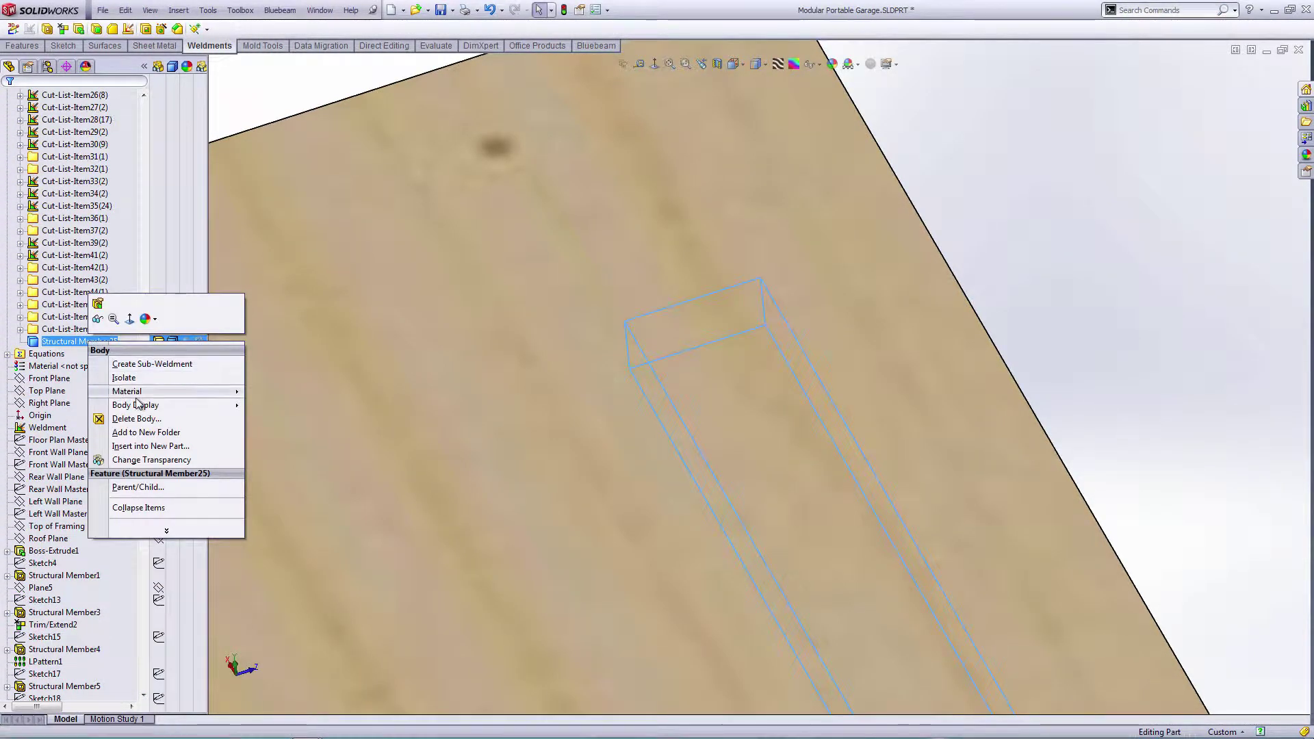
pyautogui.moveTo(191, 396)
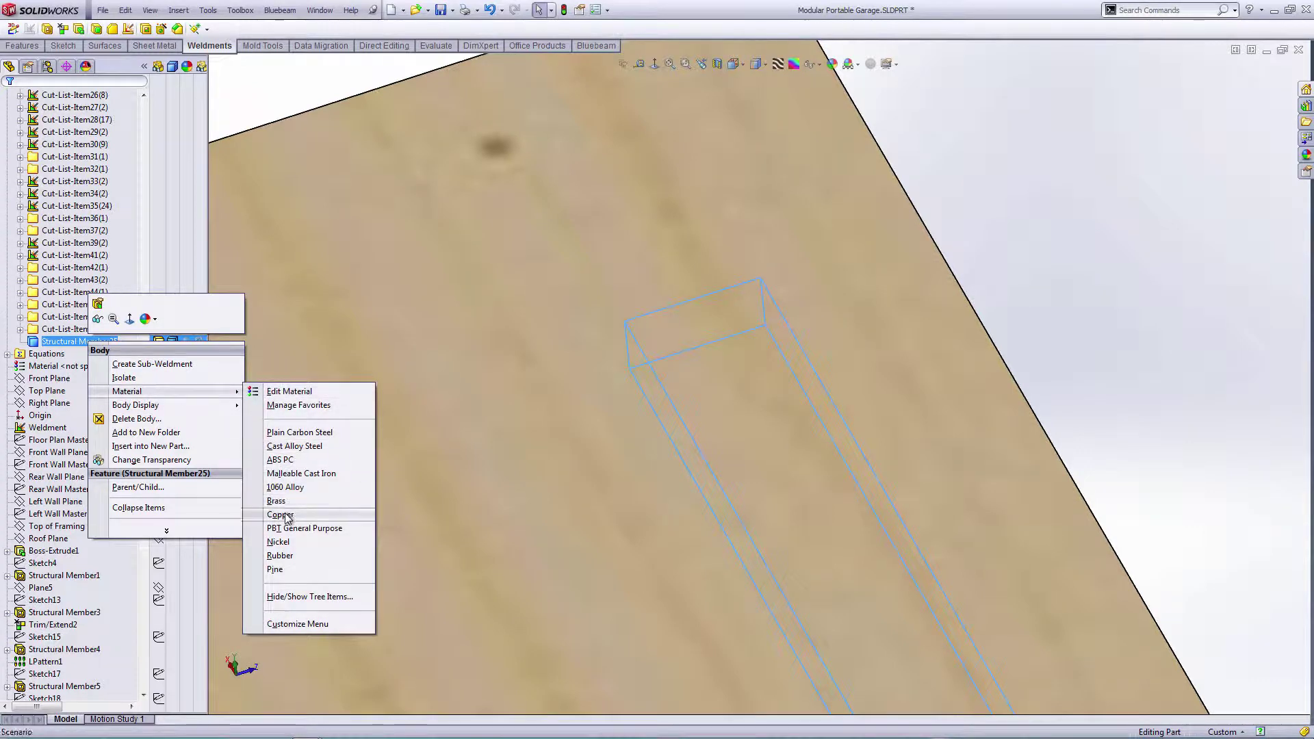
pyautogui.click(286, 570)
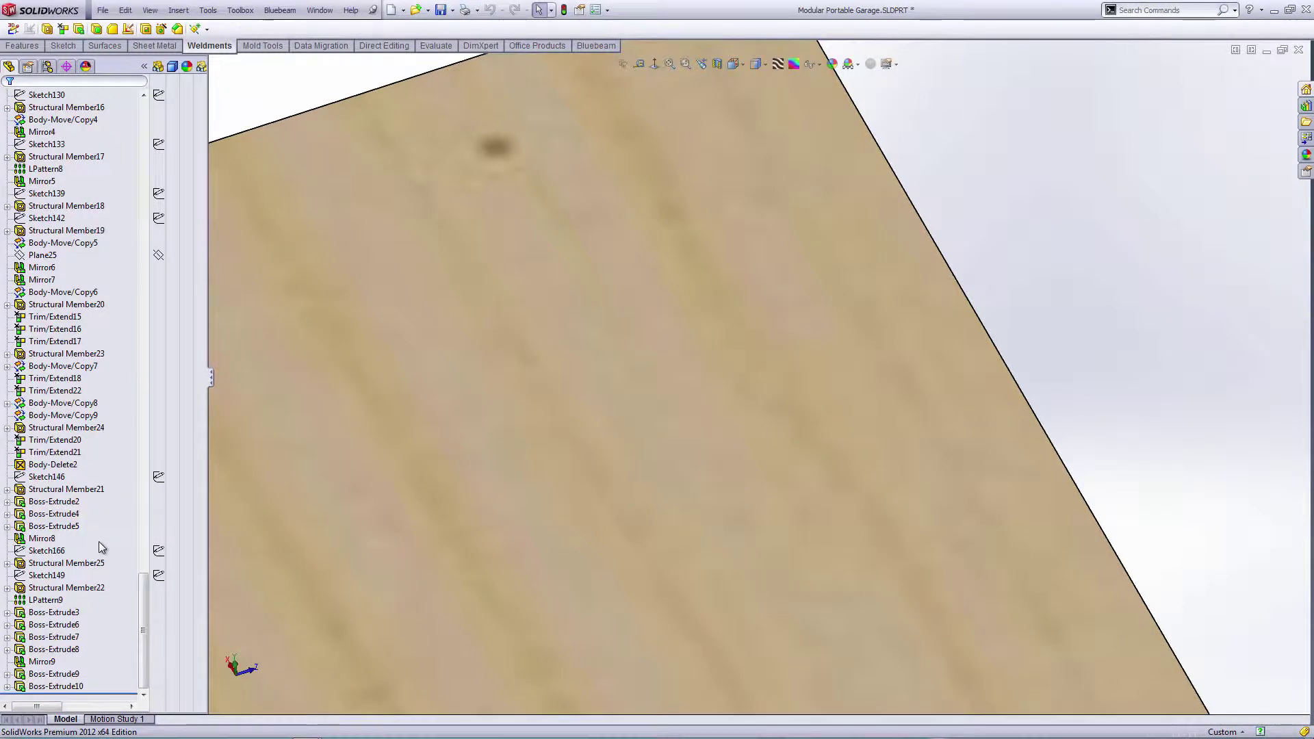
pyautogui.click(99, 541)
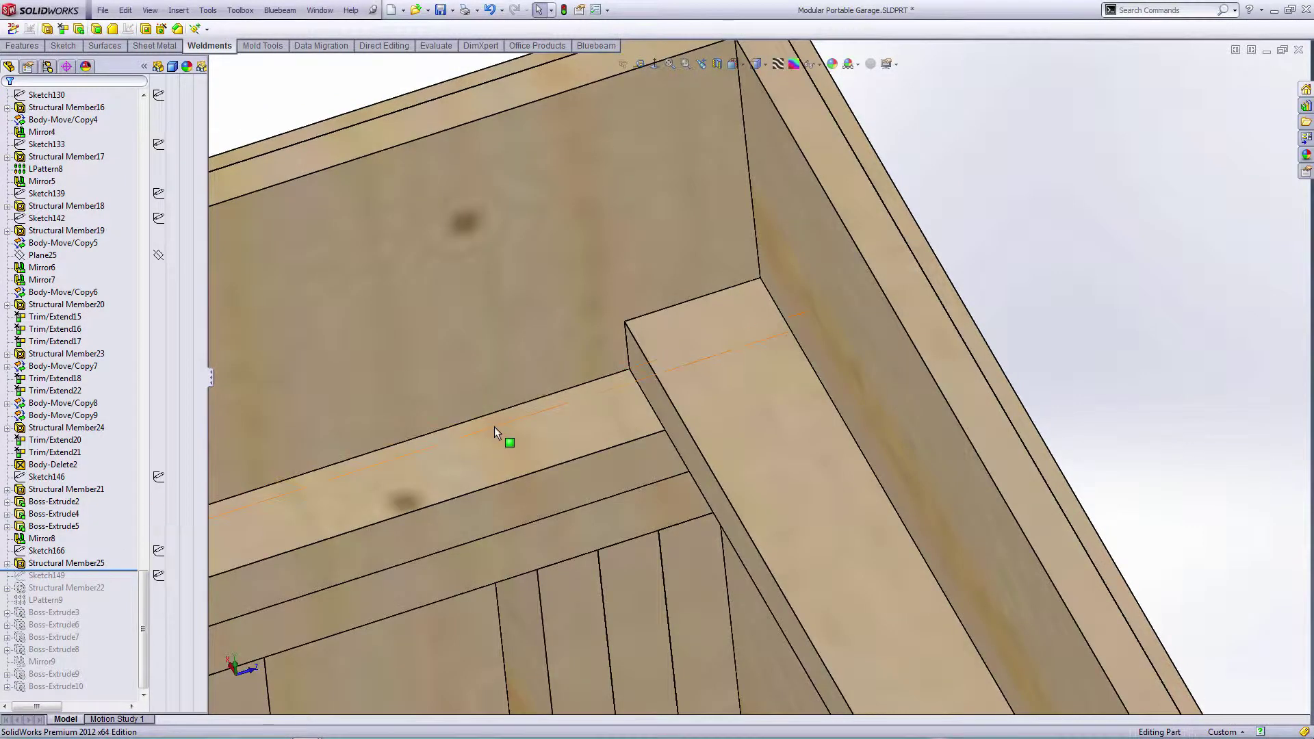
# - Start a body Mirror and choose the new flat 2x4 plate above the garage-door wall as the body to mirror
pyautogui.scroll(5, 494, 426)
pyautogui.scroll(4, 470, 262)
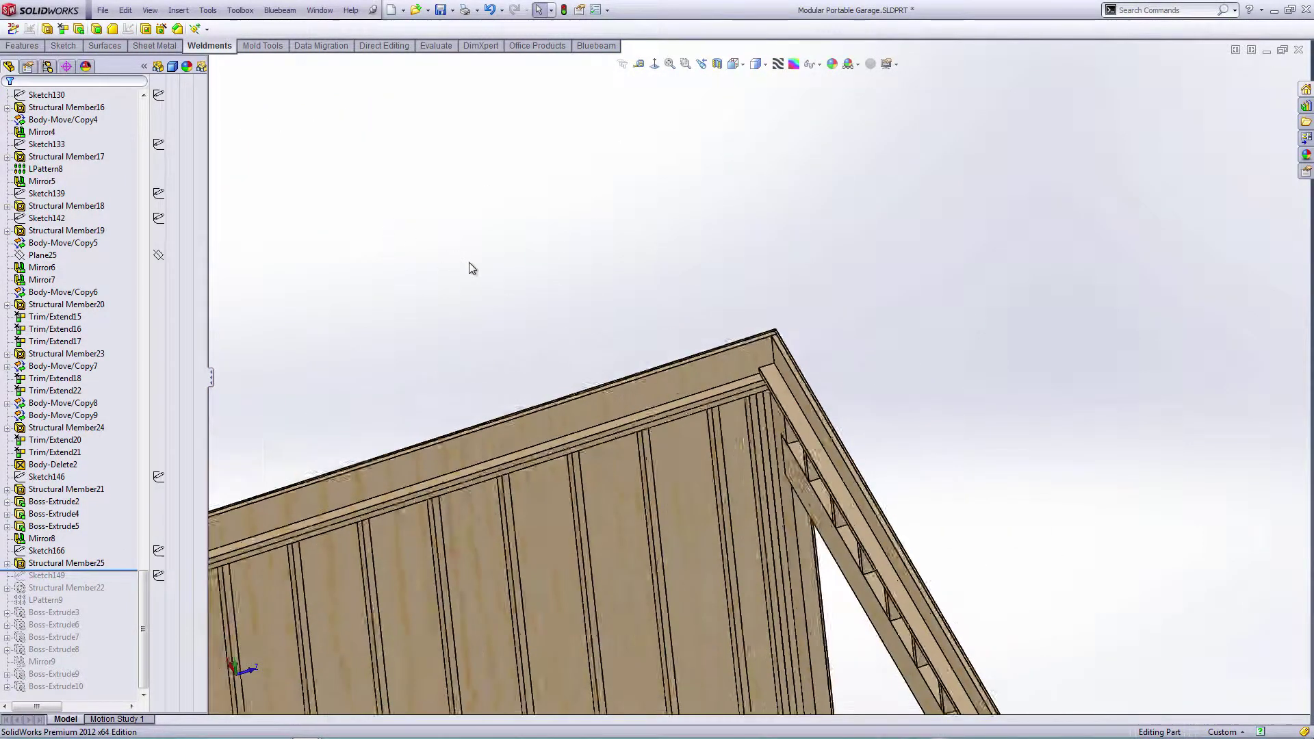
pyautogui.scroll(2, 384, 257)
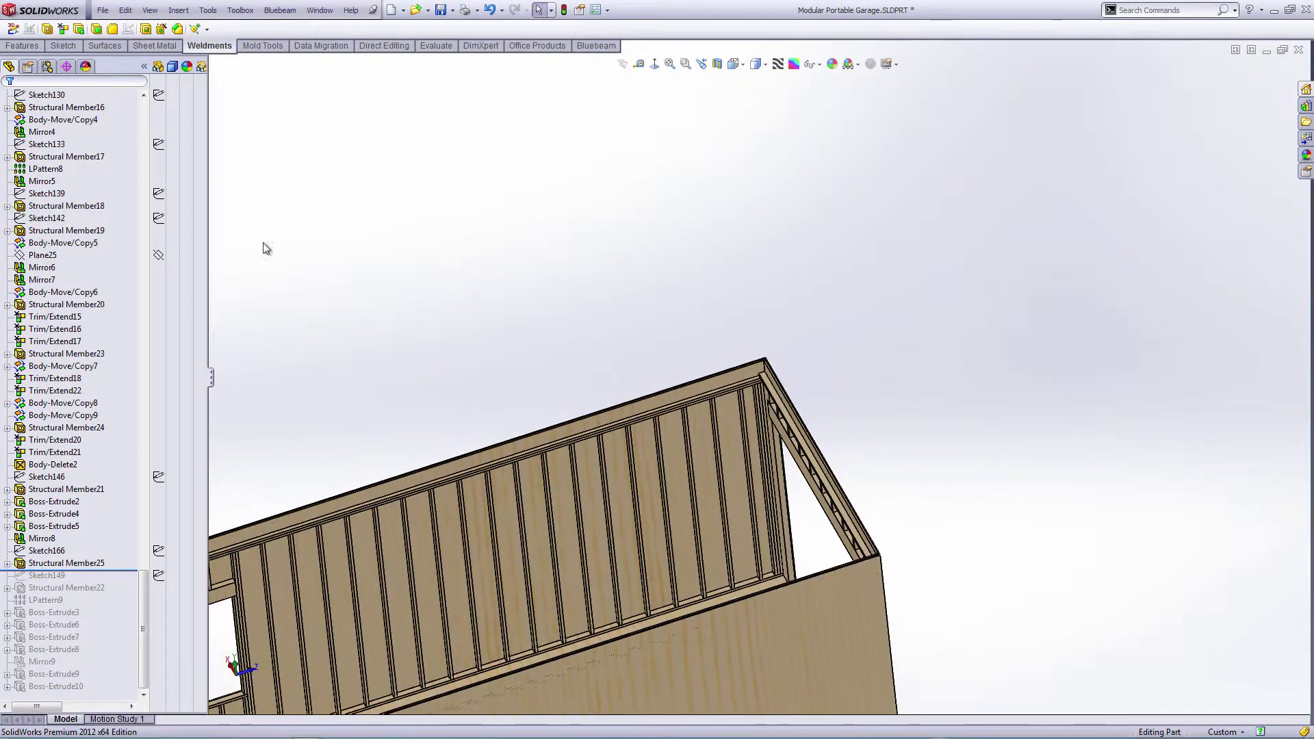
pyautogui.click(10, 48)
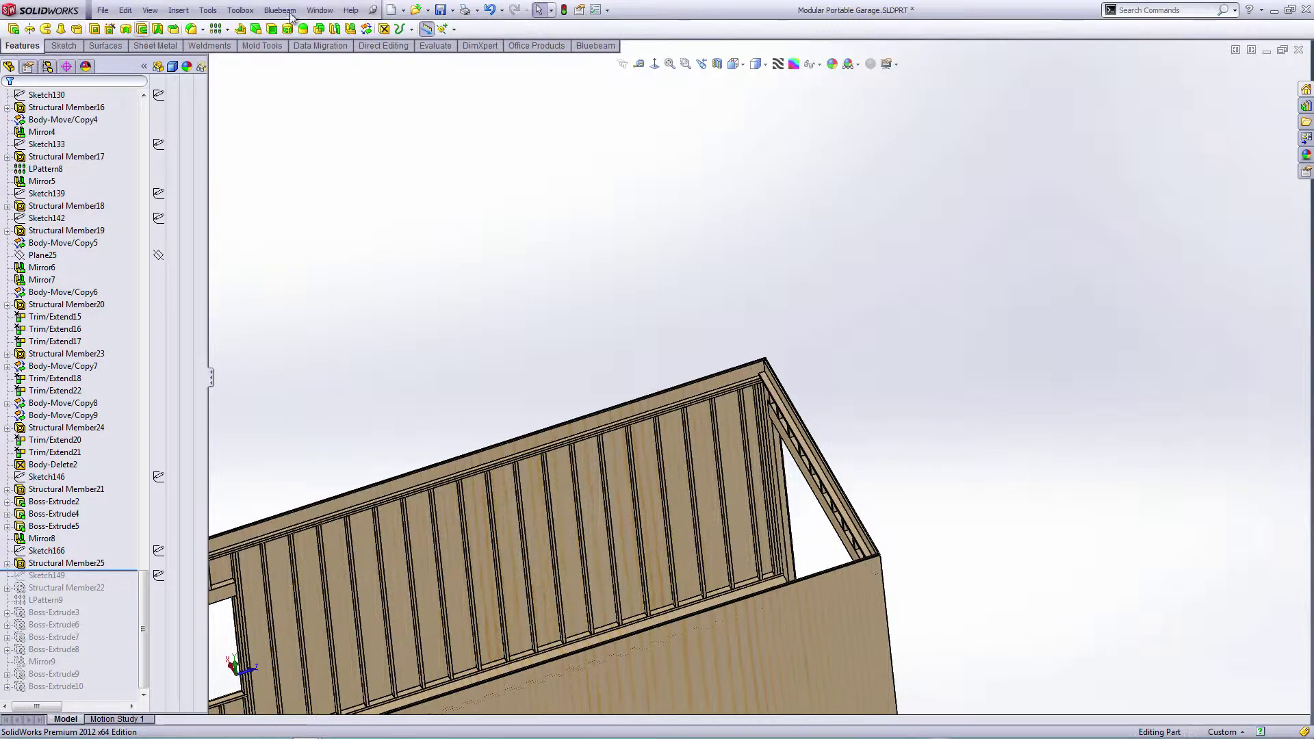
pyautogui.click(352, 30)
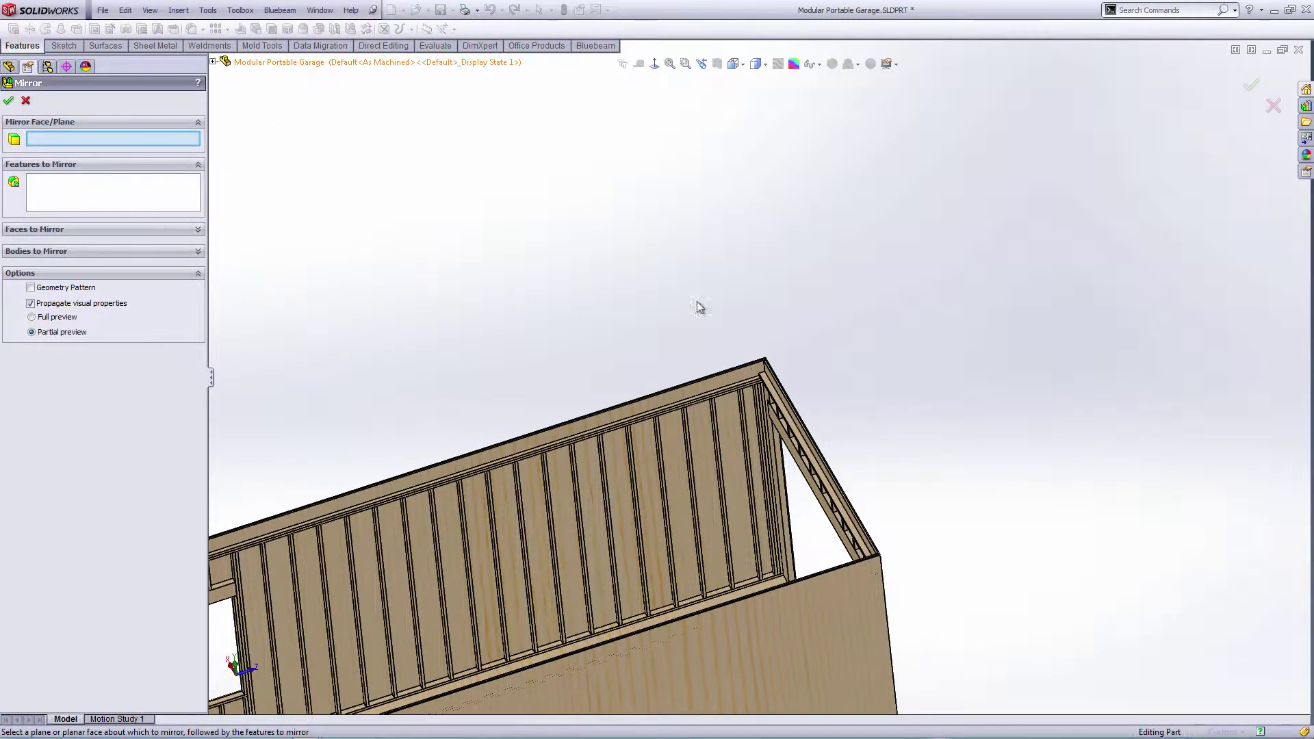
pyautogui.scroll(-3, 733, 382)
pyautogui.click(72, 249)
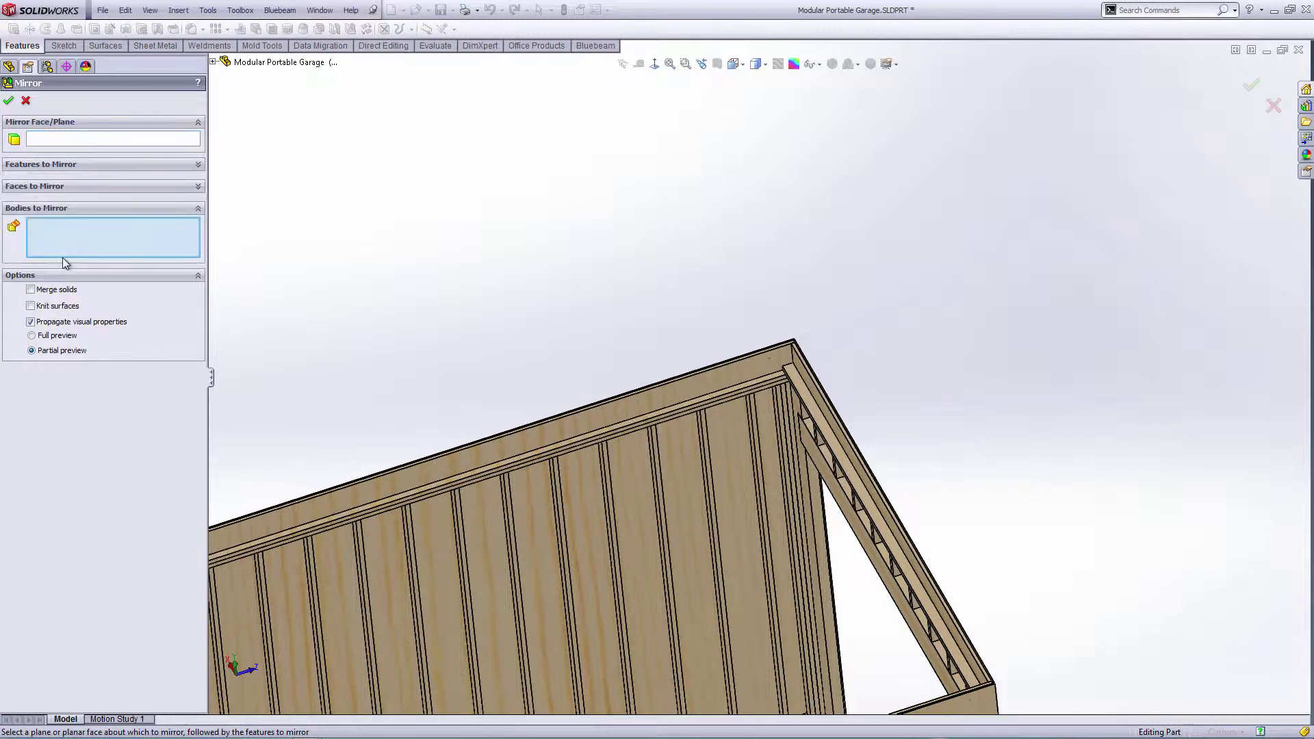
pyautogui.scroll(-3, 924, 562)
pyautogui.click(738, 327)
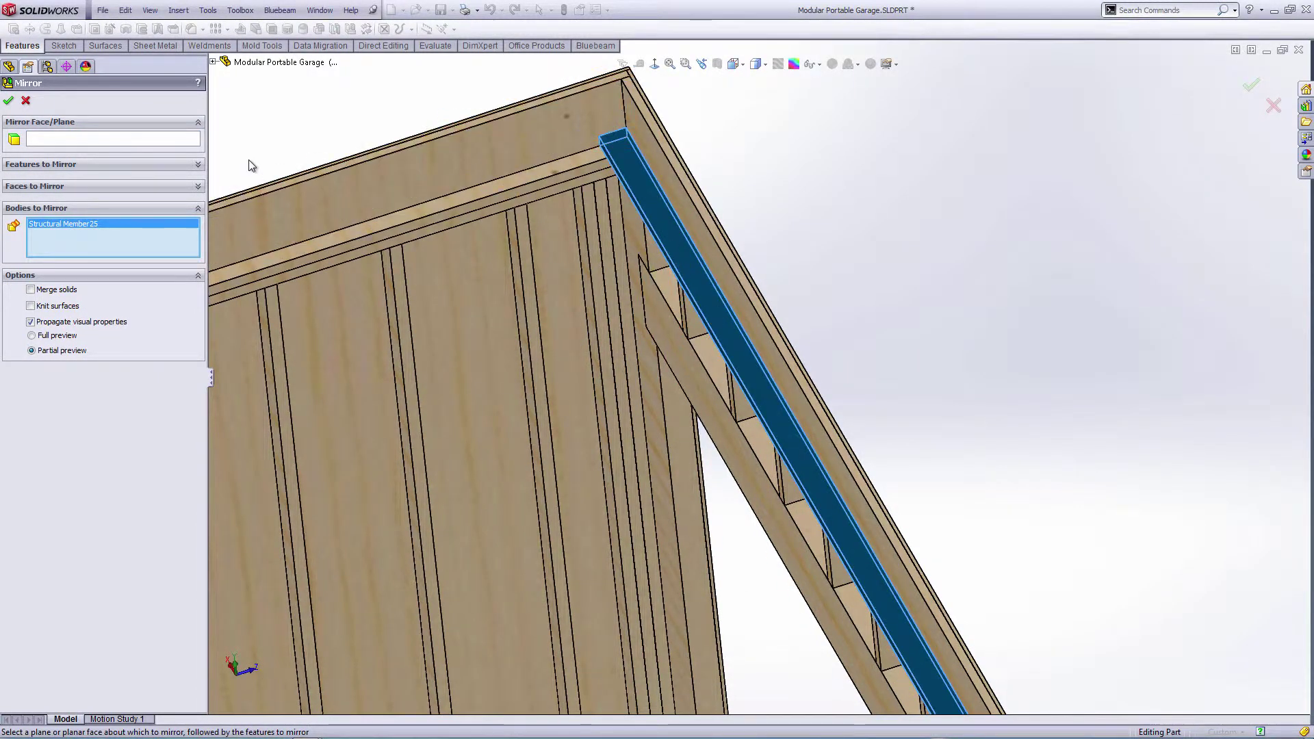
# - Set the Front Plane as the mirror plane and create the mirrored 2x4 plate at the opposite end wall
pyautogui.click(213, 63)
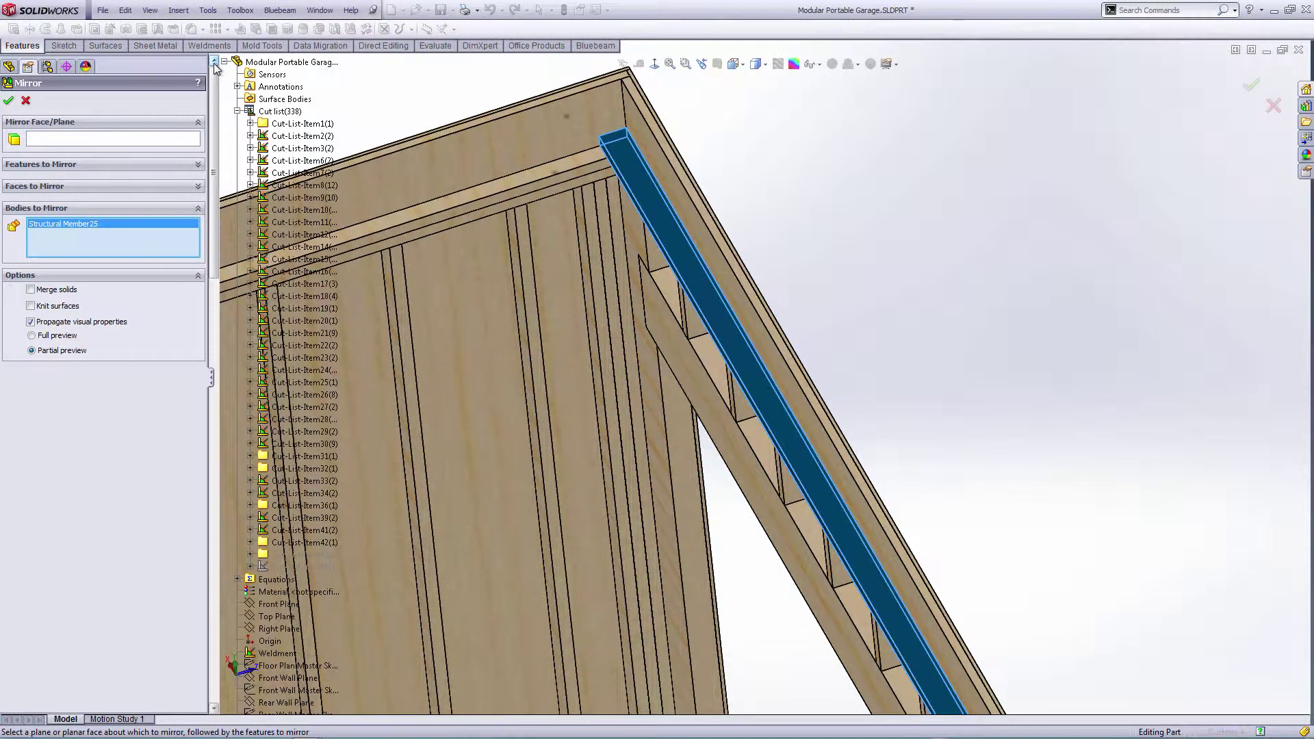
pyautogui.click(237, 110)
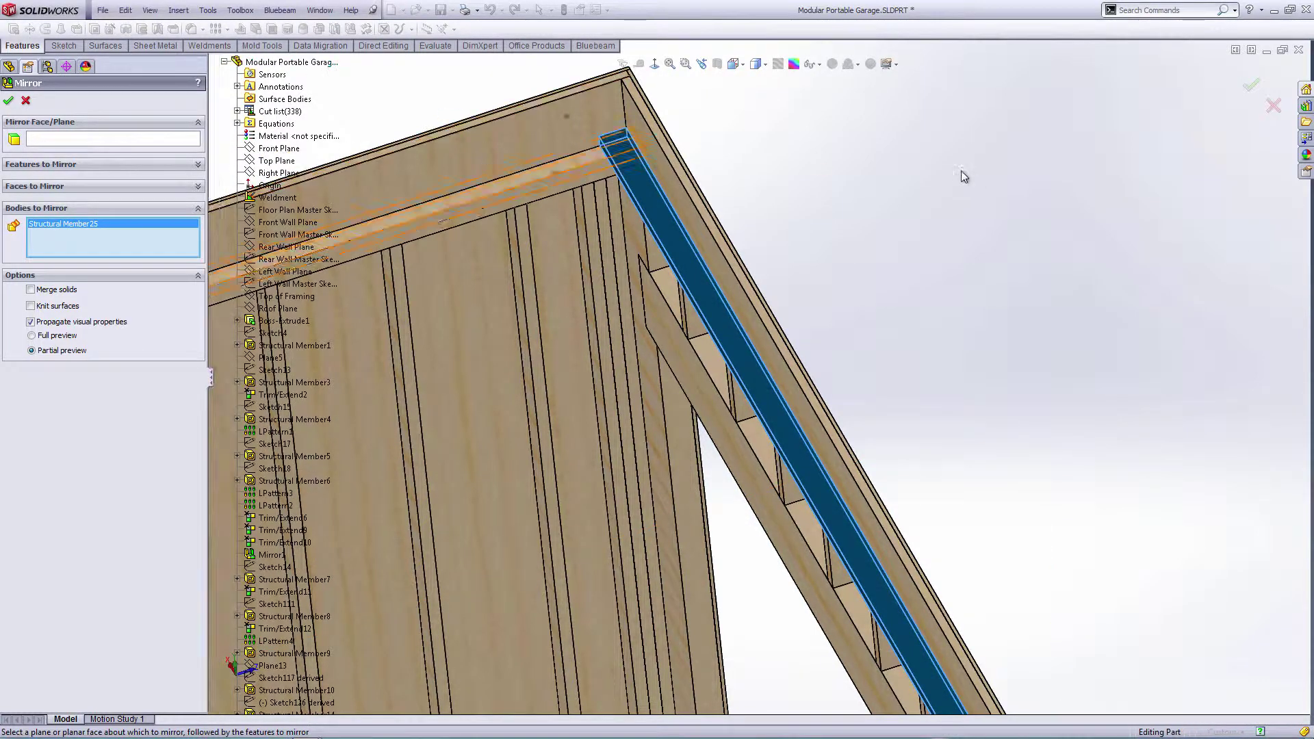
pyautogui.scroll(9, 962, 175)
pyautogui.scroll(1, 796, 279)
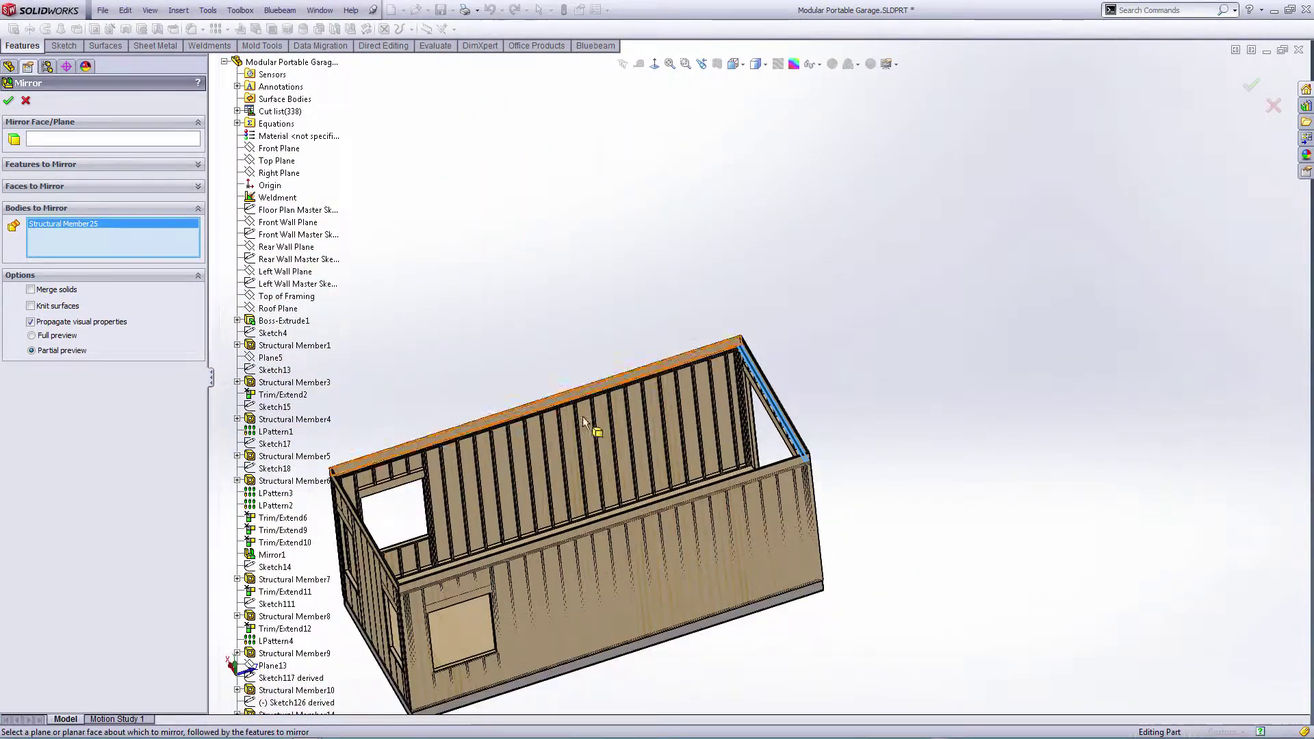
pyautogui.scroll(-2, 332, 367)
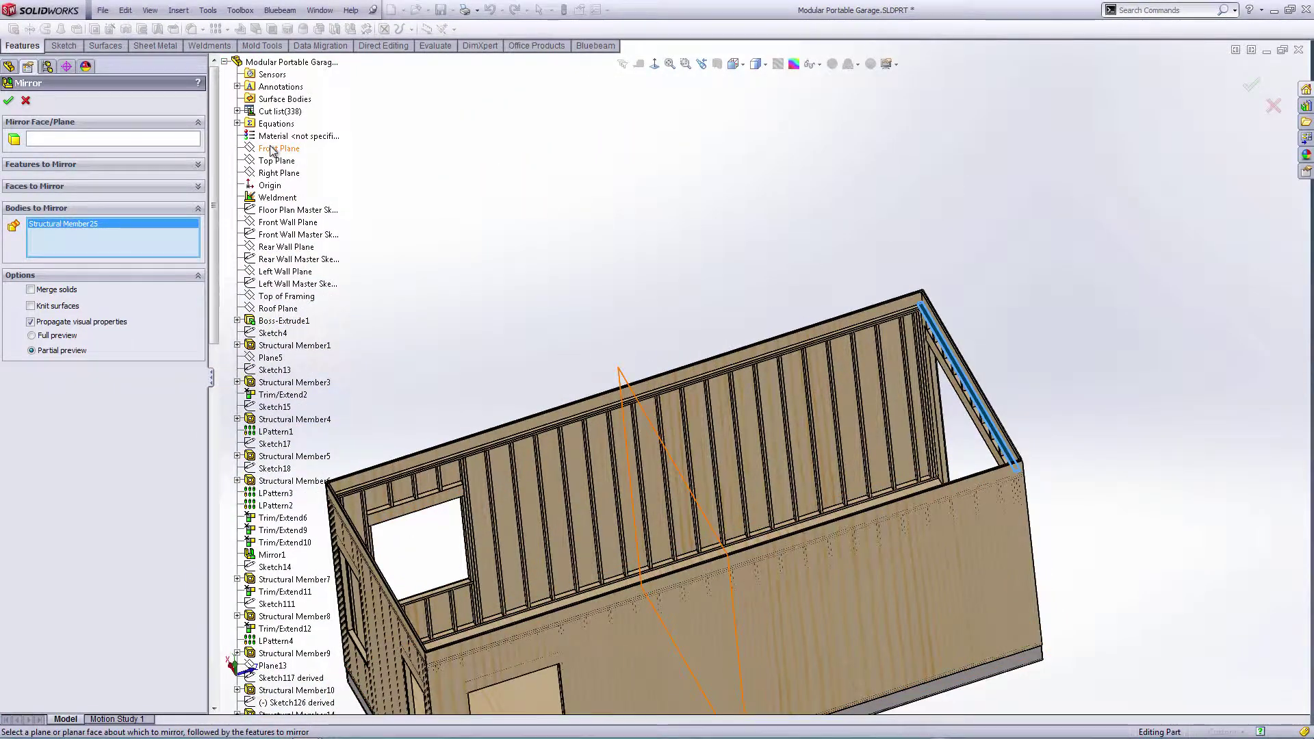
pyautogui.click(133, 138)
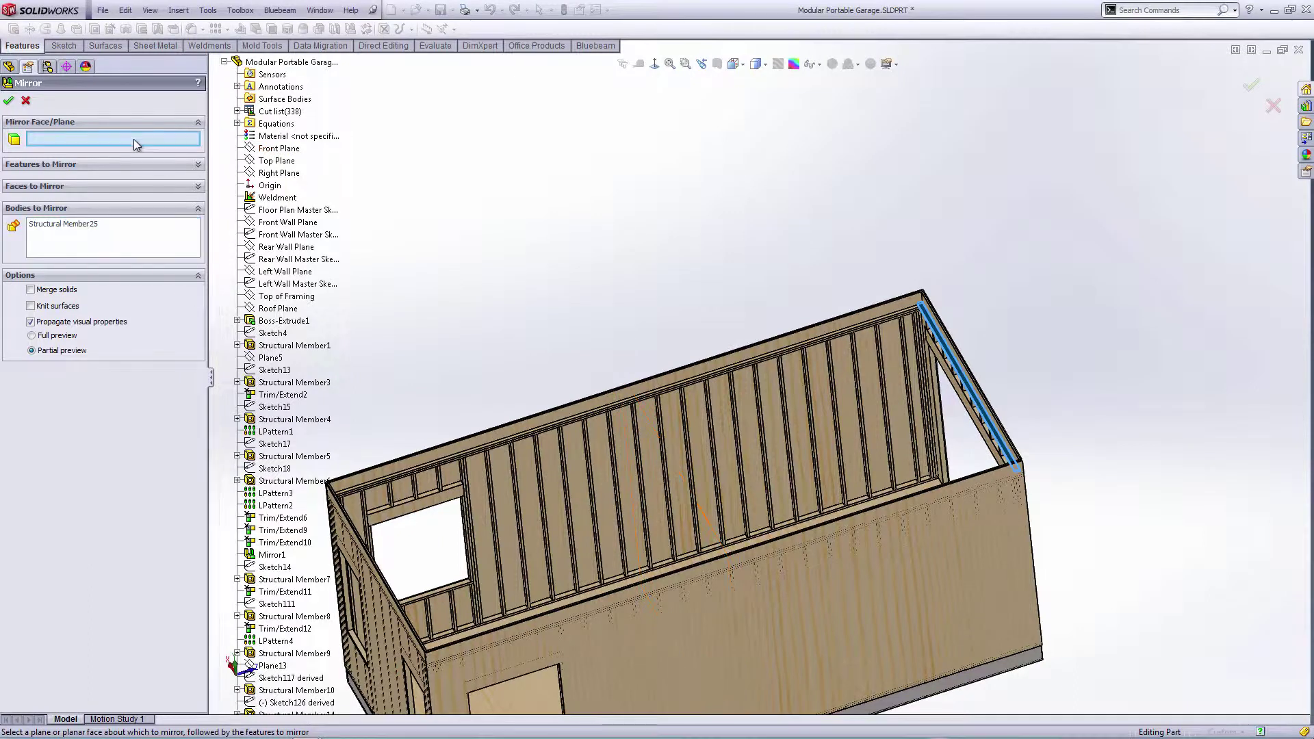
pyautogui.click(260, 149)
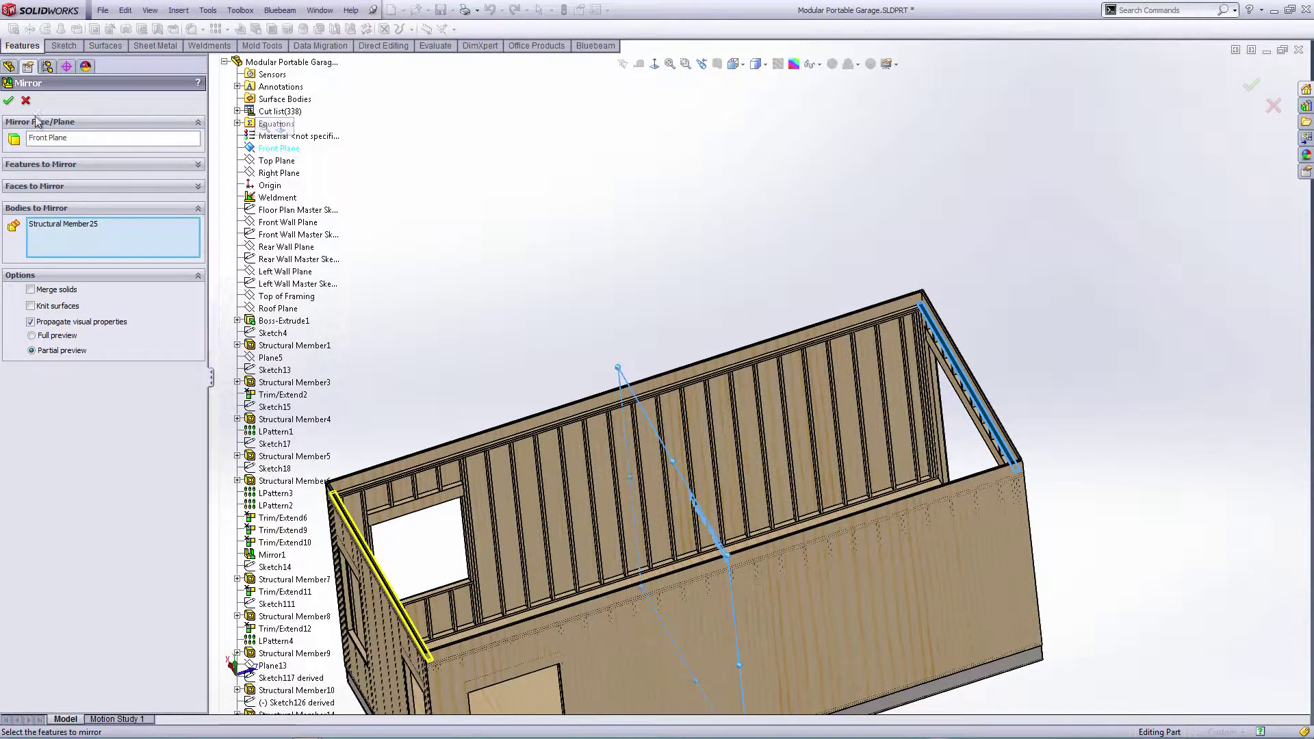
pyautogui.click(9, 101)
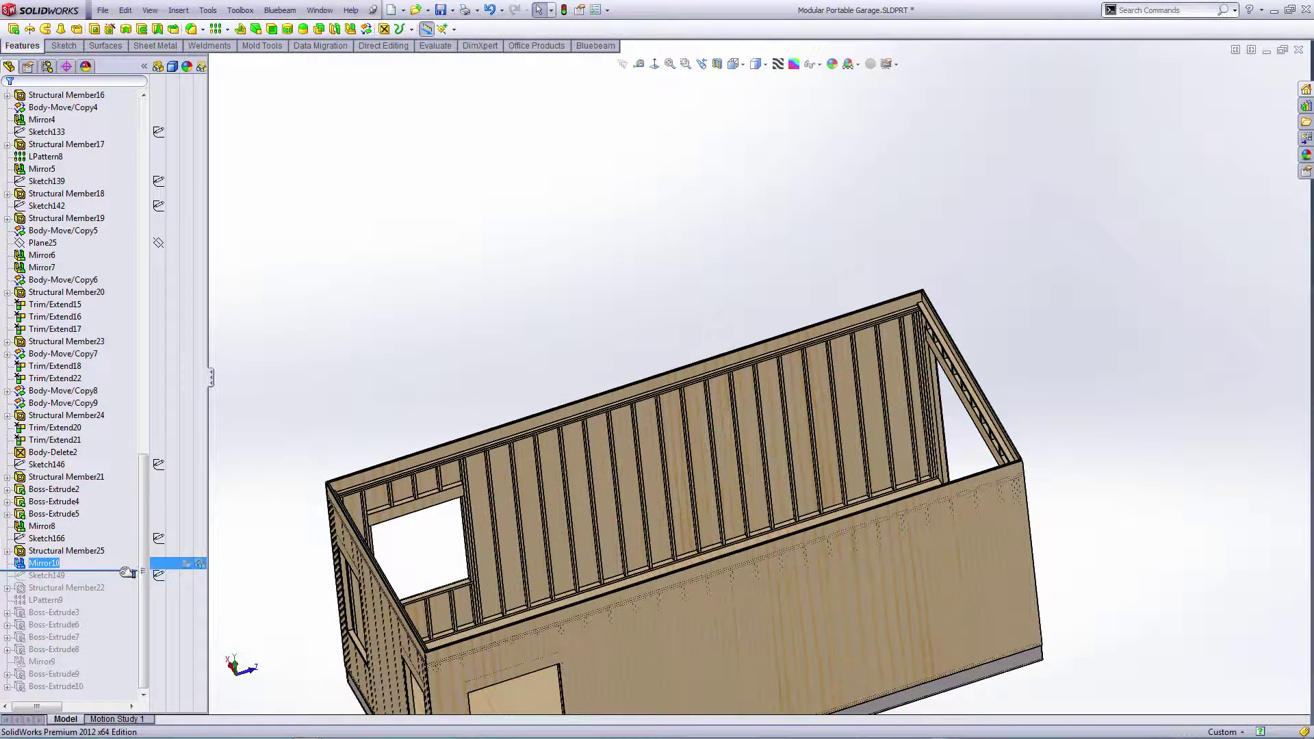
# - Roll the feature history forward past LPattern9 and inspect the roof rafters and the garage-door end of the framing
pyautogui.moveTo(126, 573); pyautogui.dragTo(128, 608)
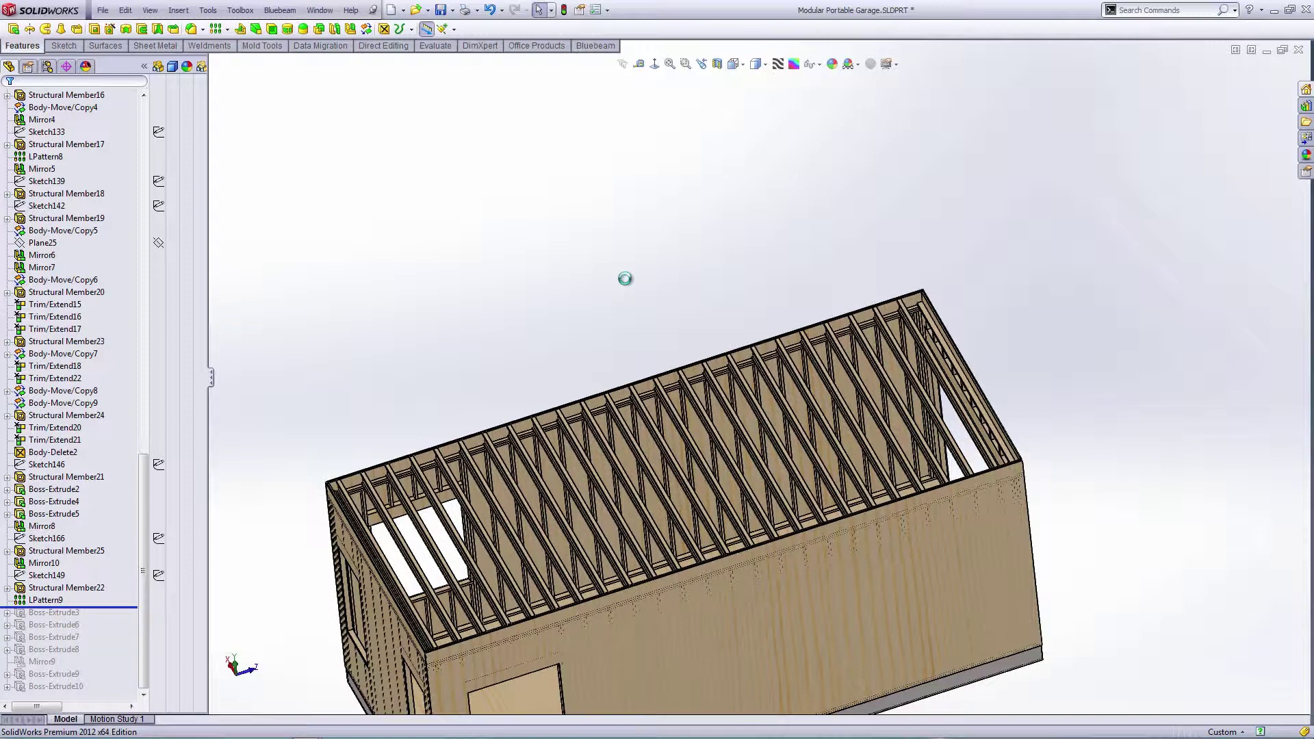
pyautogui.scroll(-6, 1025, 397)
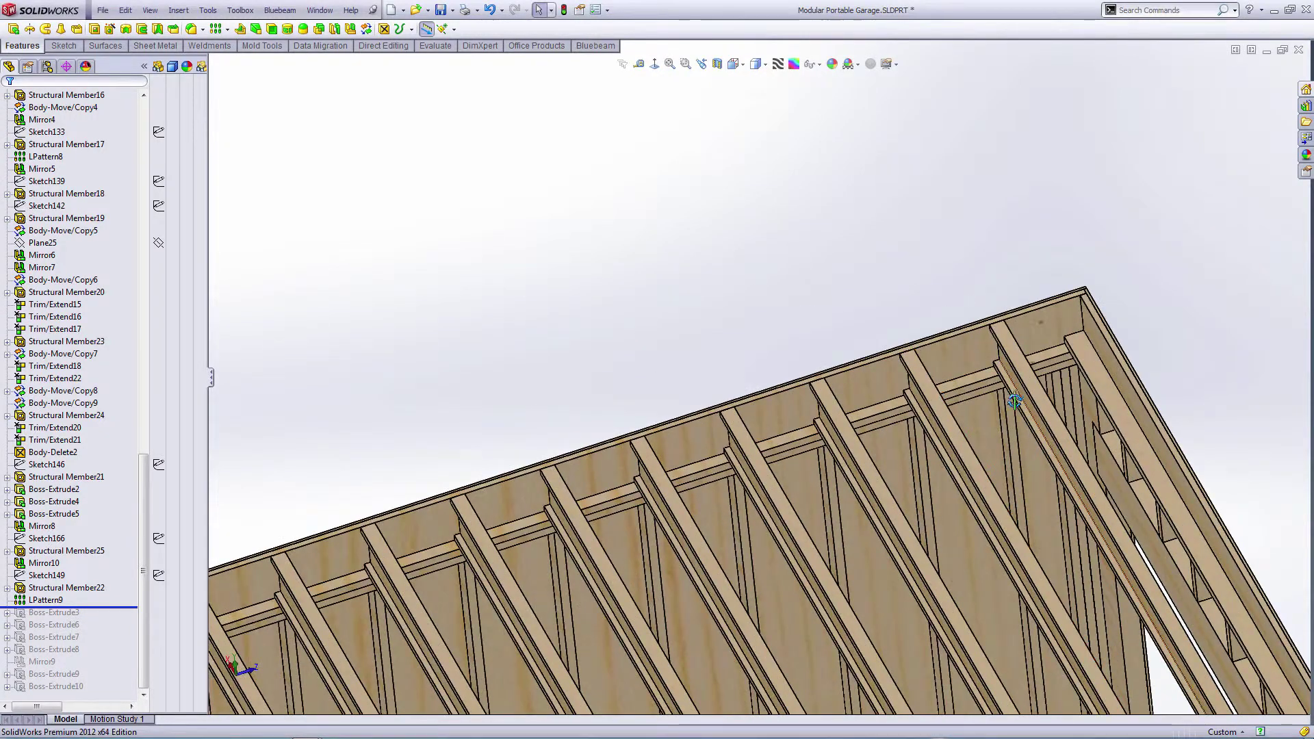
pyautogui.moveTo(1008, 403); pyautogui.dragTo(866, 431, button='middle')
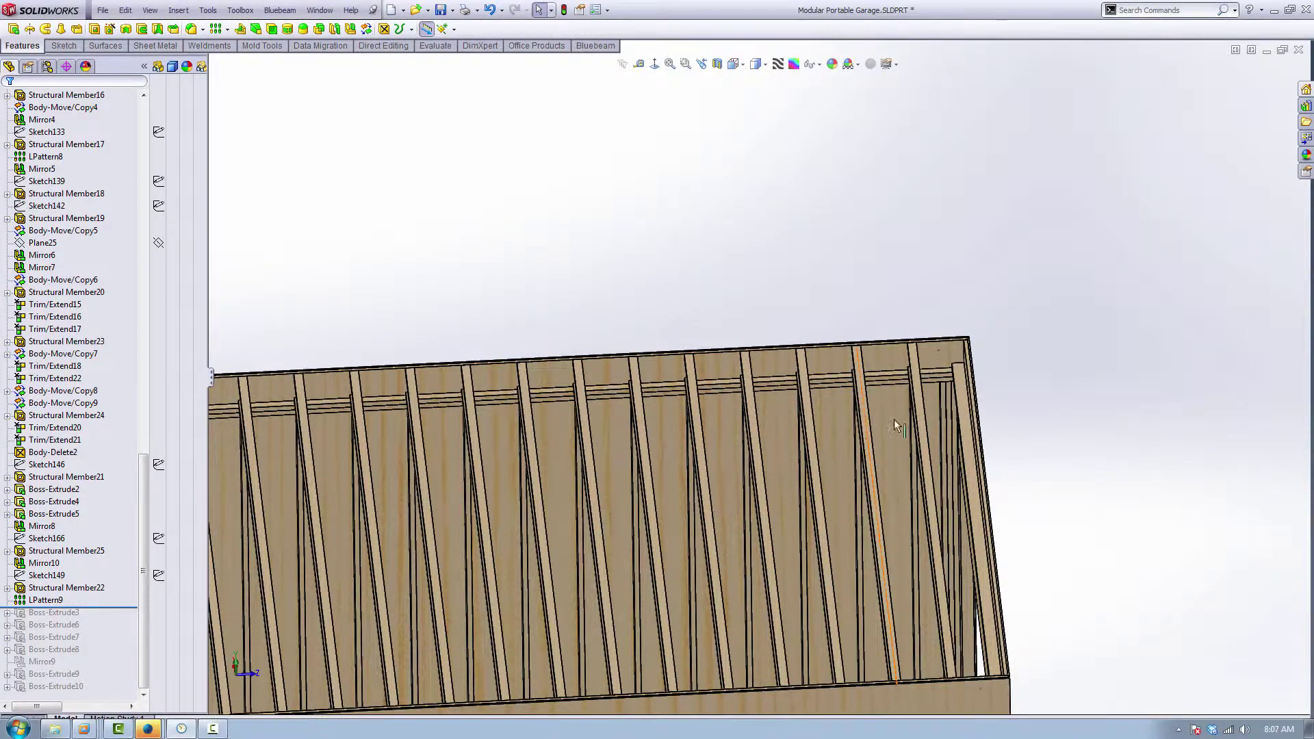
pyautogui.moveTo(894, 424); pyautogui.dragTo(854, 391, button='middle')
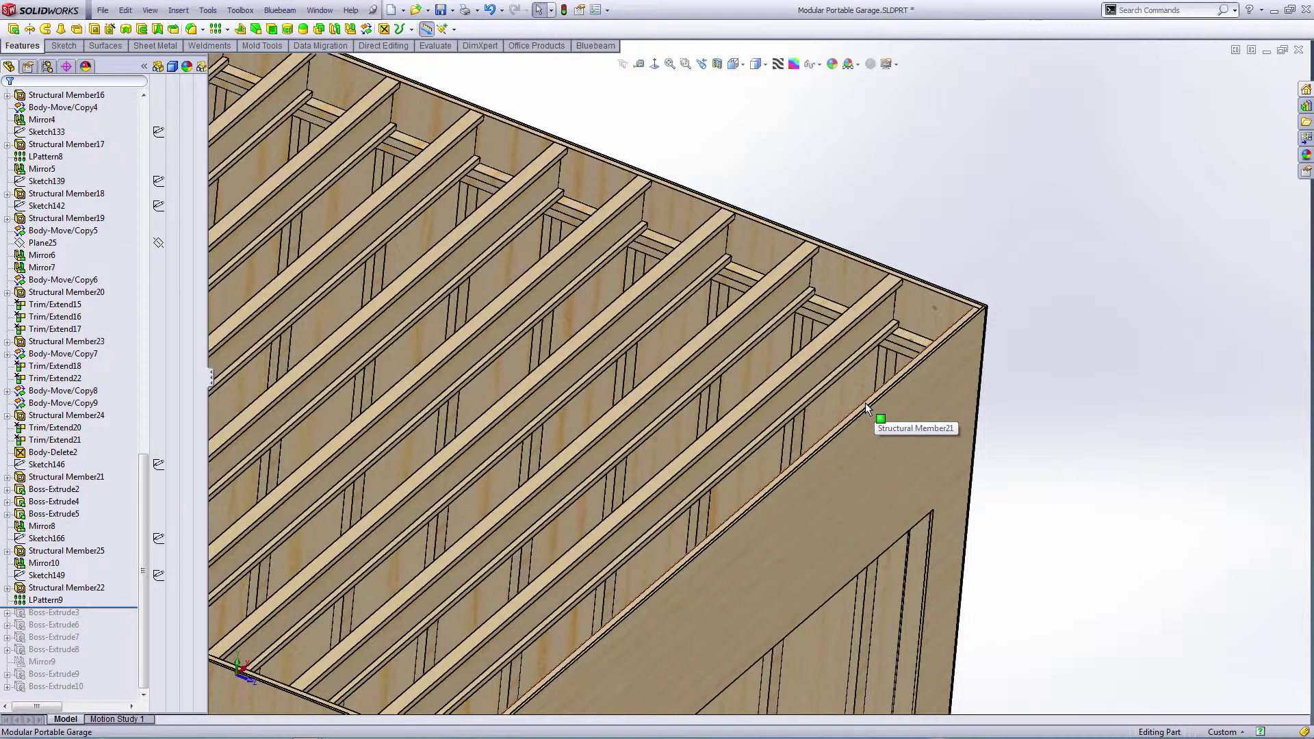
pyautogui.scroll(4, 865, 403)
pyautogui.scroll(-3, 558, 511)
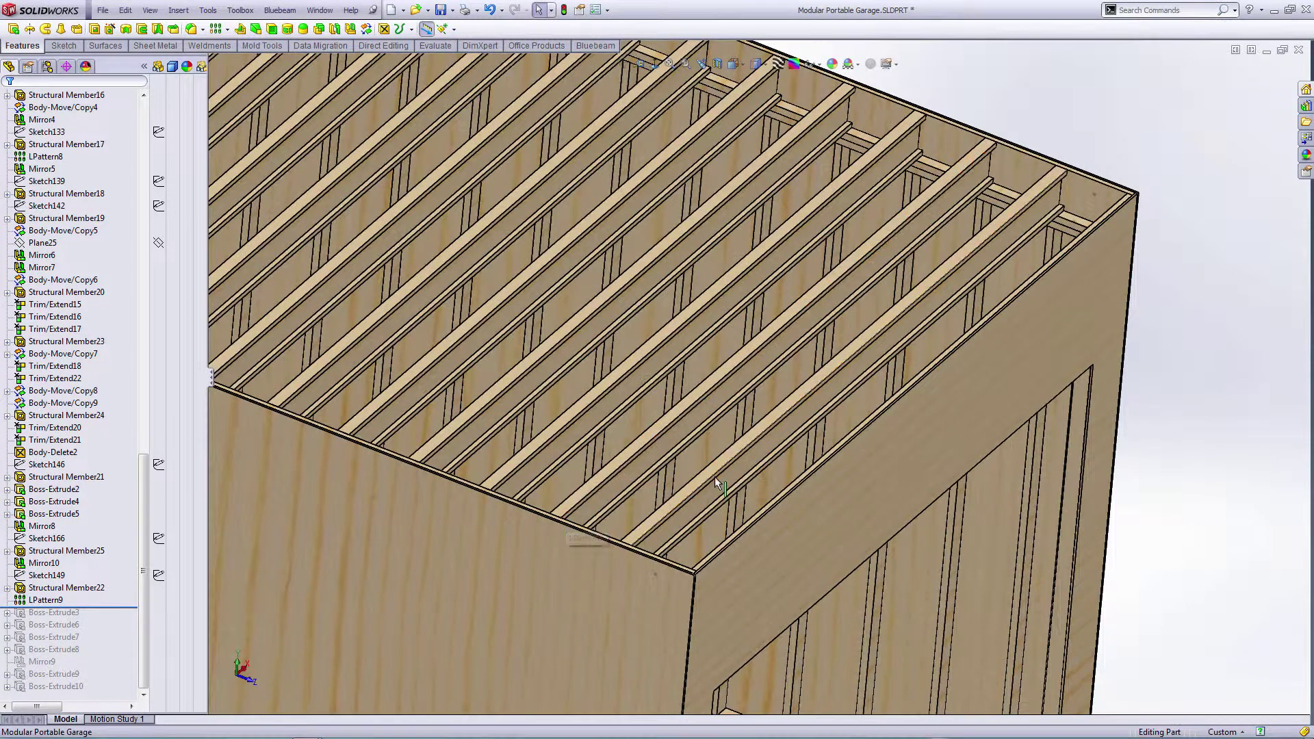
pyautogui.scroll(2, 742, 454)
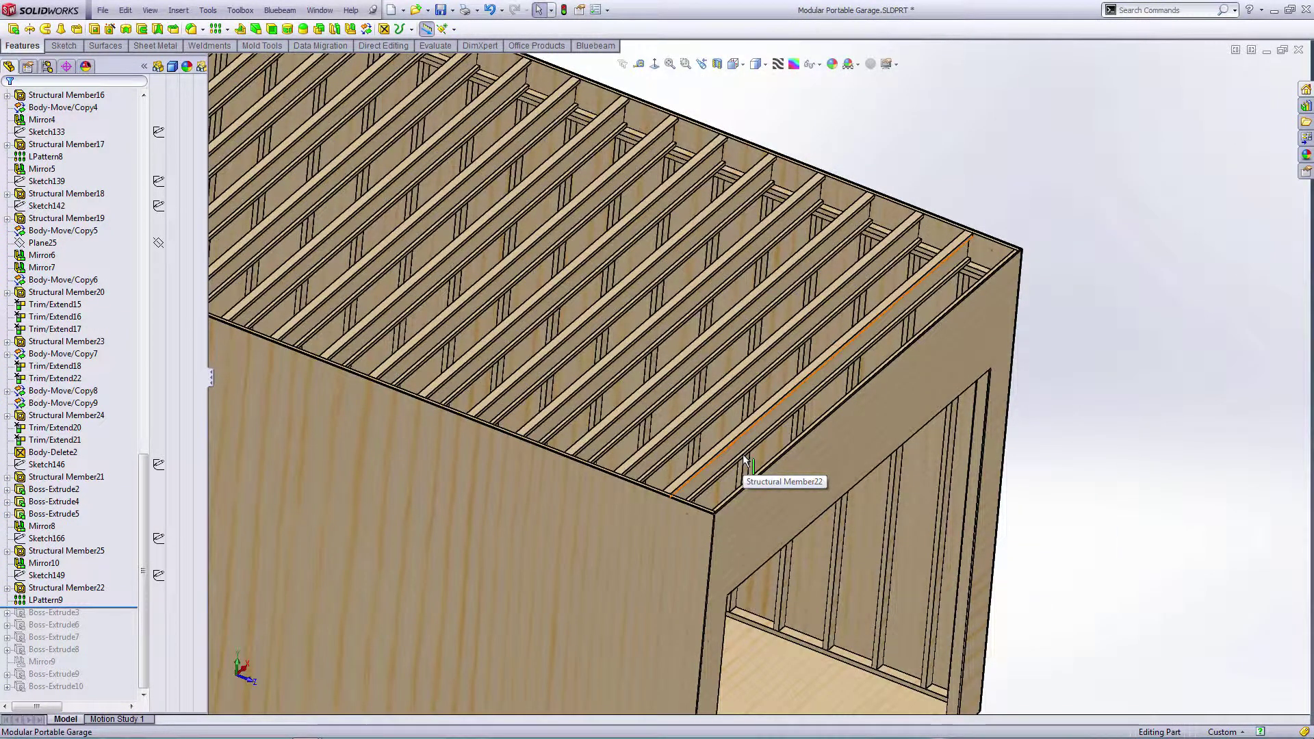
pyautogui.scroll(3, 775, 412)
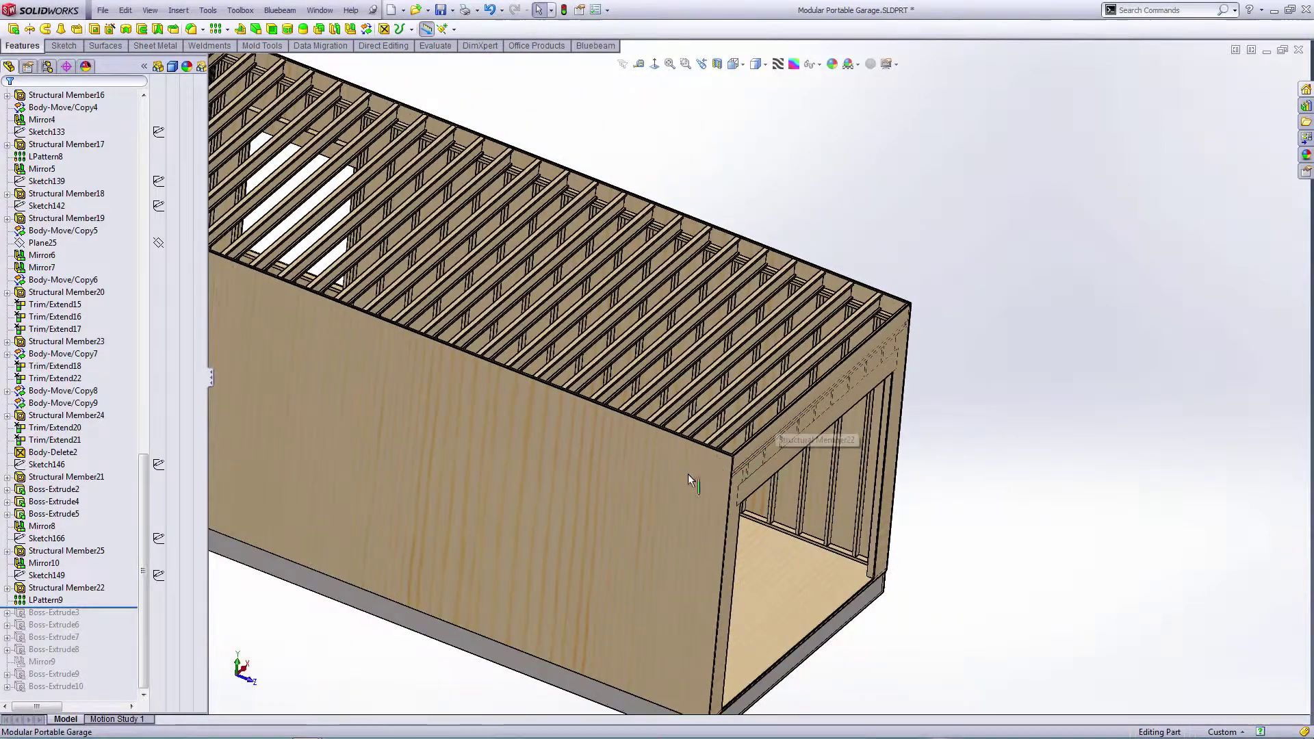
pyautogui.scroll(3, 688, 474)
pyautogui.moveTo(329, 388); pyautogui.dragTo(359, 335, button='middle')
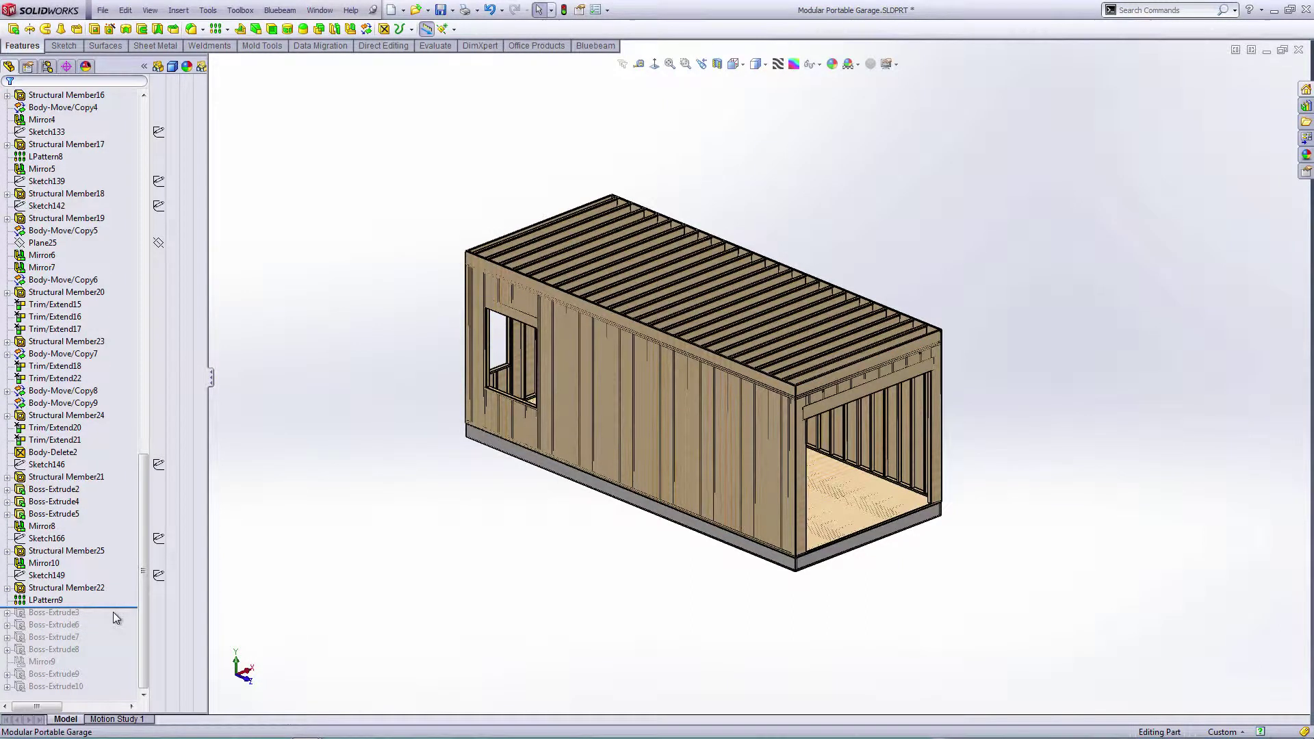
# - Roll the history forward past the roof sheet Boss-Extrude6, reorder it ahead of Boss-Extrude3, and advance the rollback to include Boss-Extrude7
pyautogui.moveTo(113, 612); pyautogui.dragTo(104, 631)
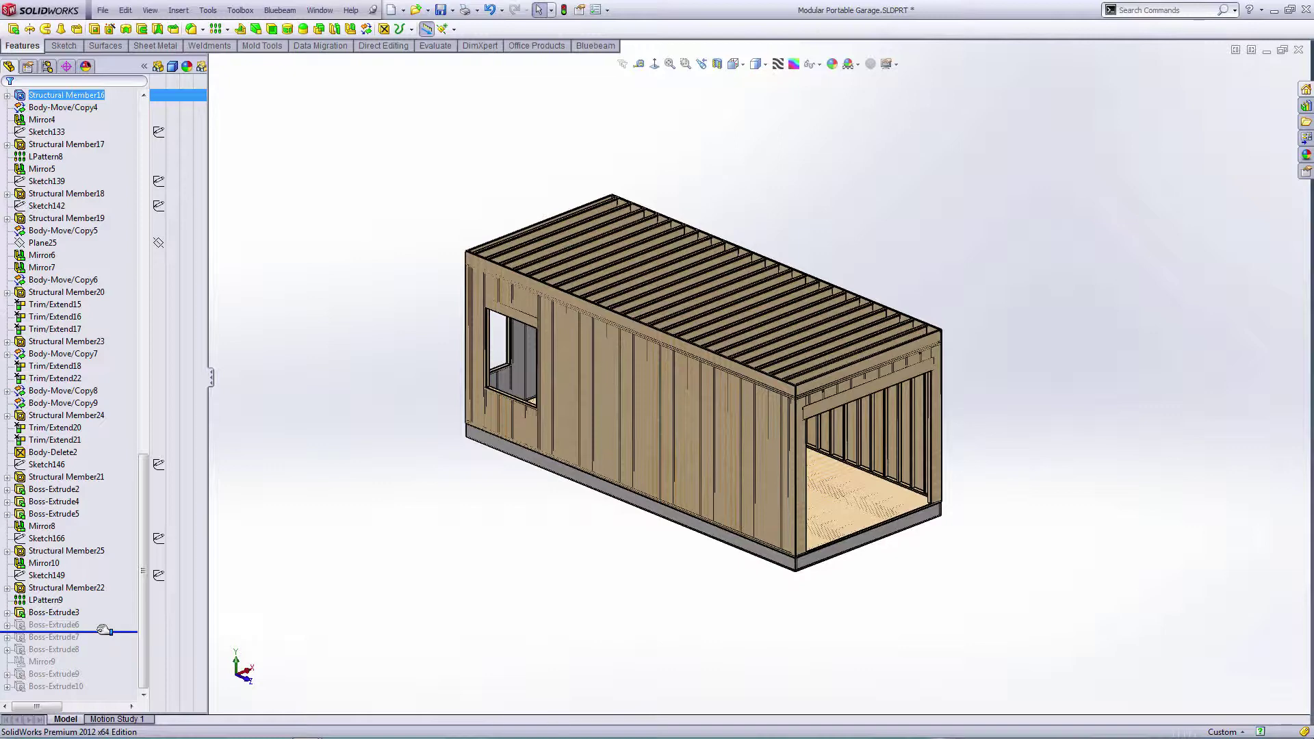
pyautogui.moveTo(104, 631); pyautogui.dragTo(97, 627)
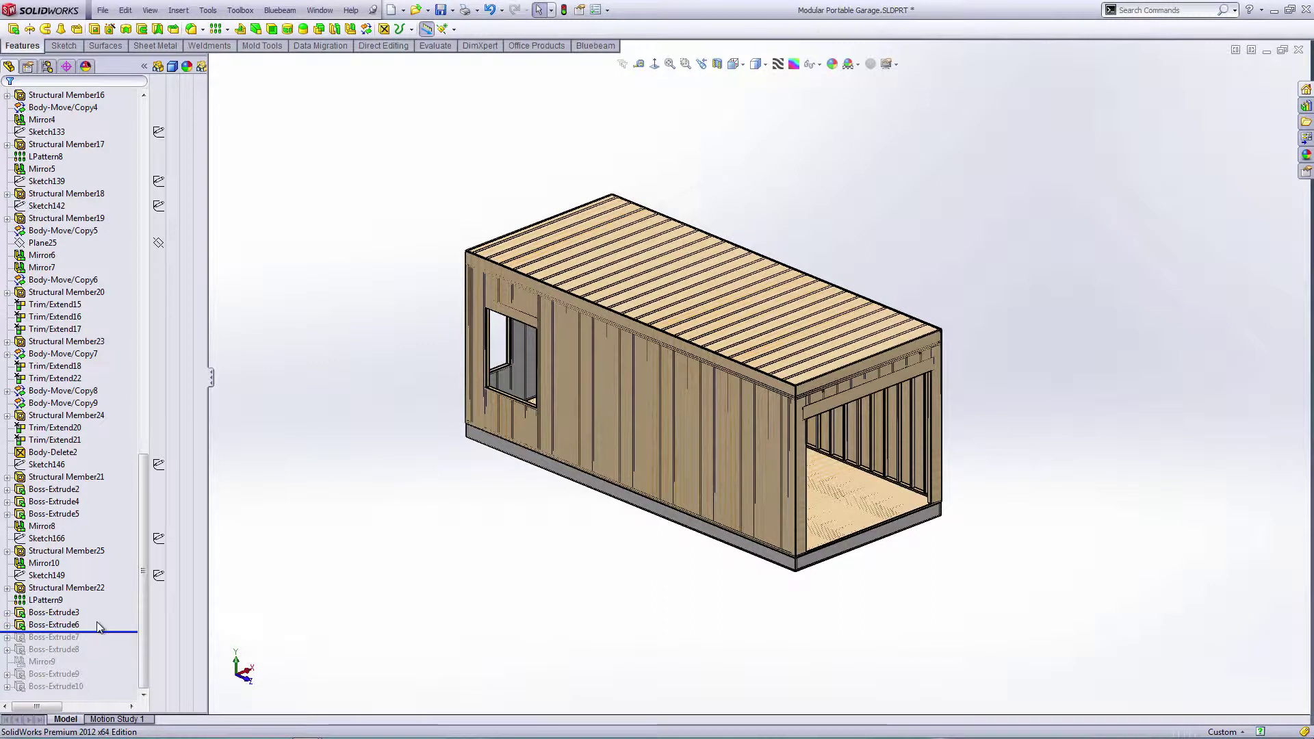
pyautogui.click(68, 624)
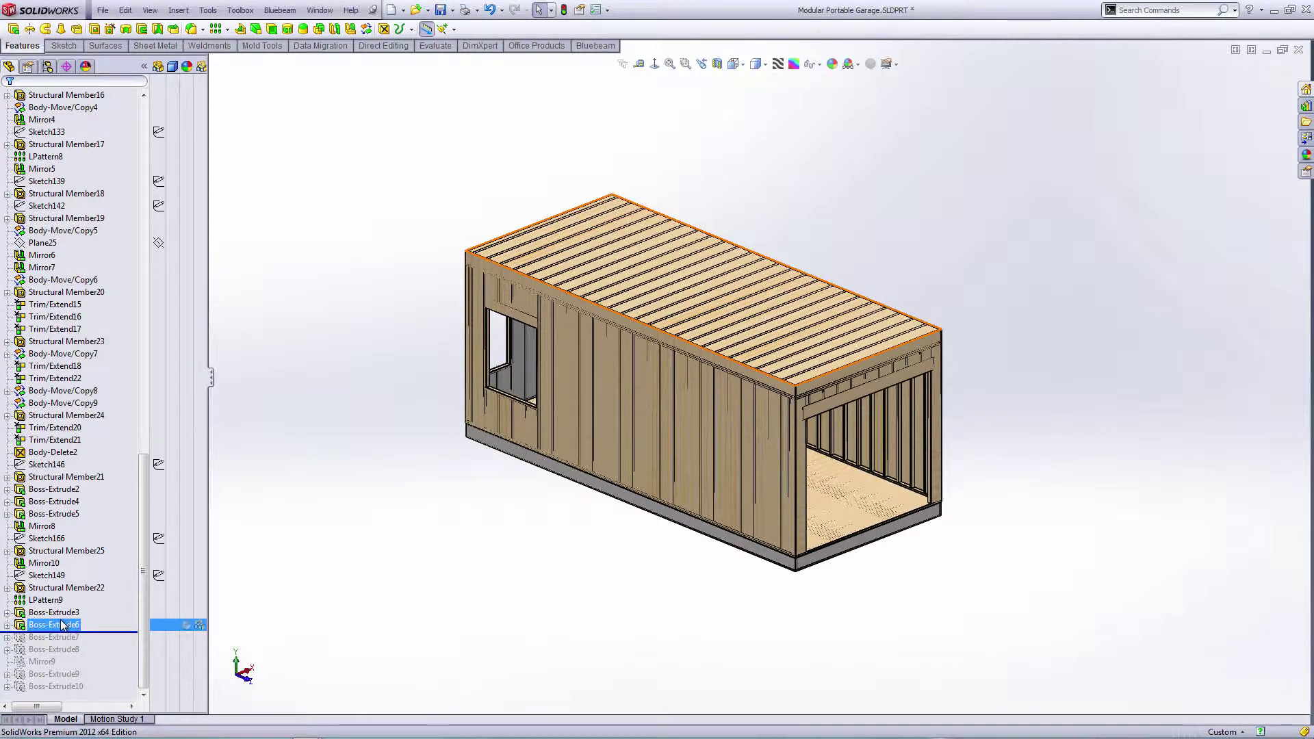
pyautogui.moveTo(61, 621); pyautogui.dragTo(112, 648)
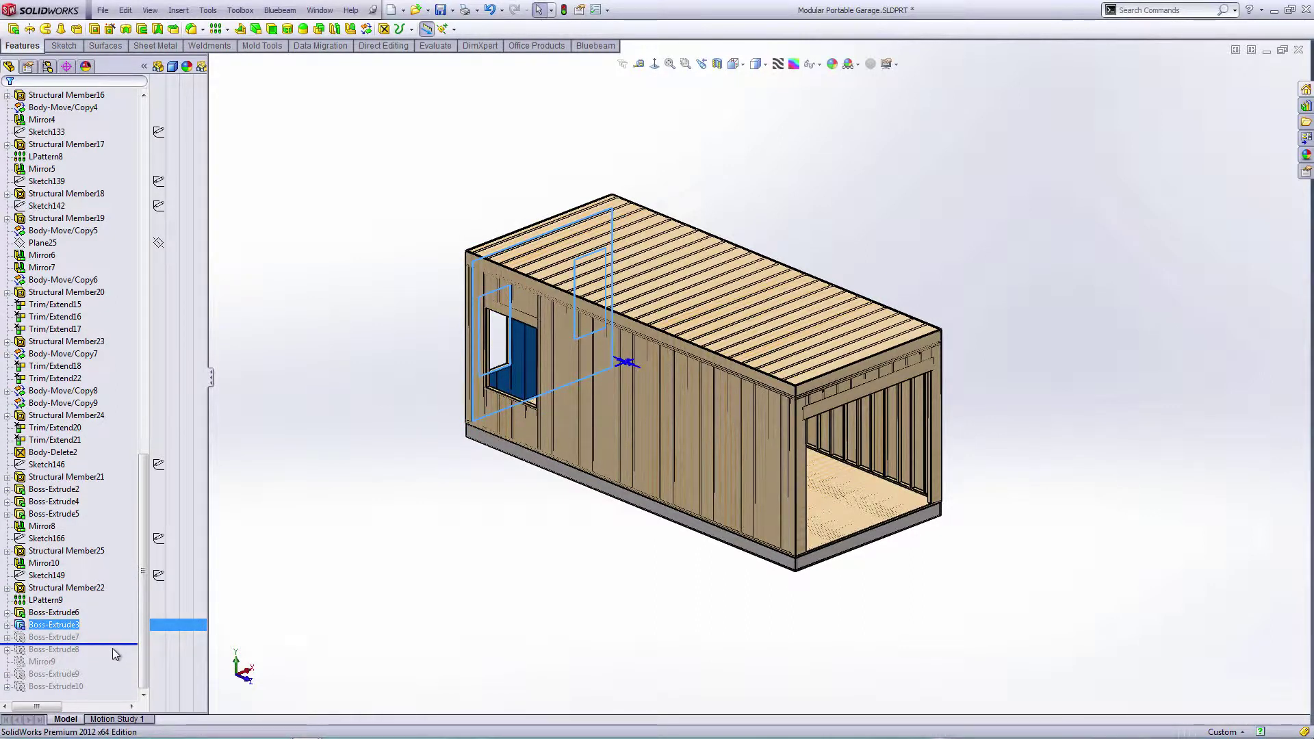
# - Delete the interior wall sheet Boss-Extrude7 together with its absorbed sketch
pyautogui.click(87, 638)
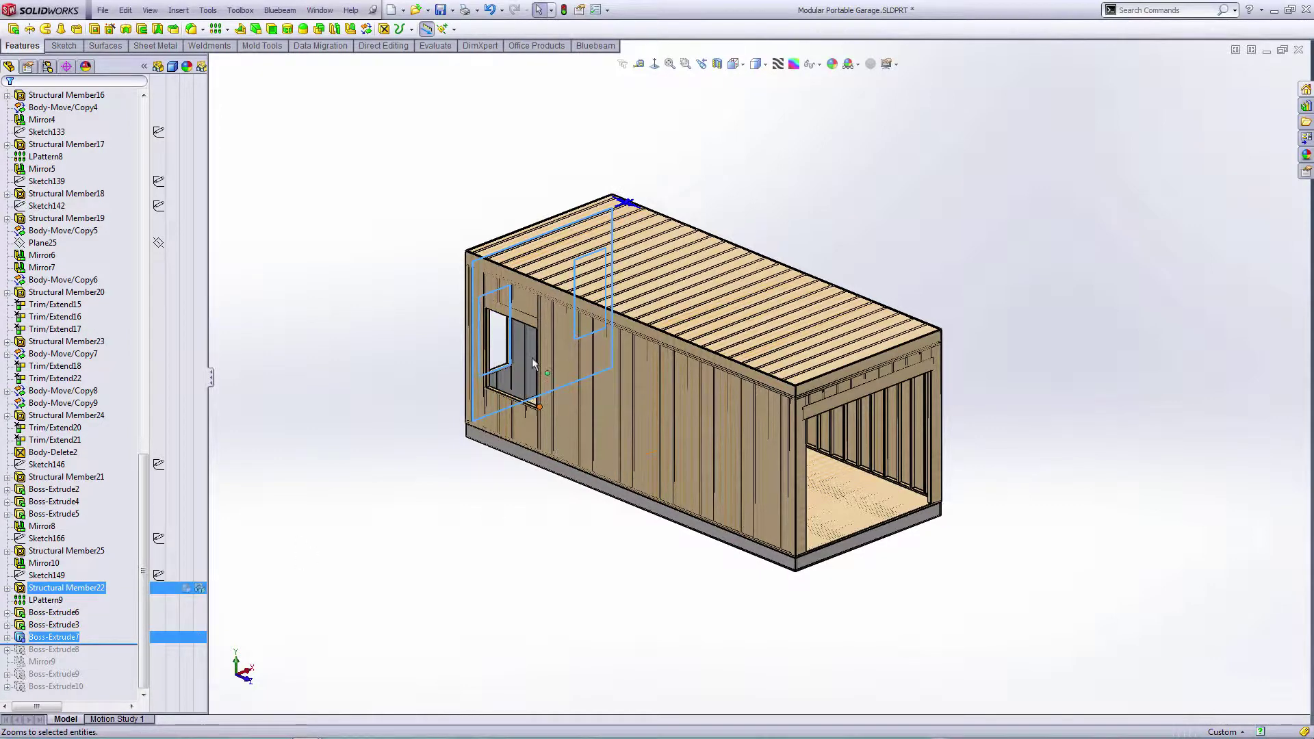
pyautogui.scroll(-3, 531, 356)
pyautogui.click(547, 382)
pyautogui.scroll(-5, 548, 382)
pyautogui.doubleClick(57, 642)
pyautogui.press('Delete')
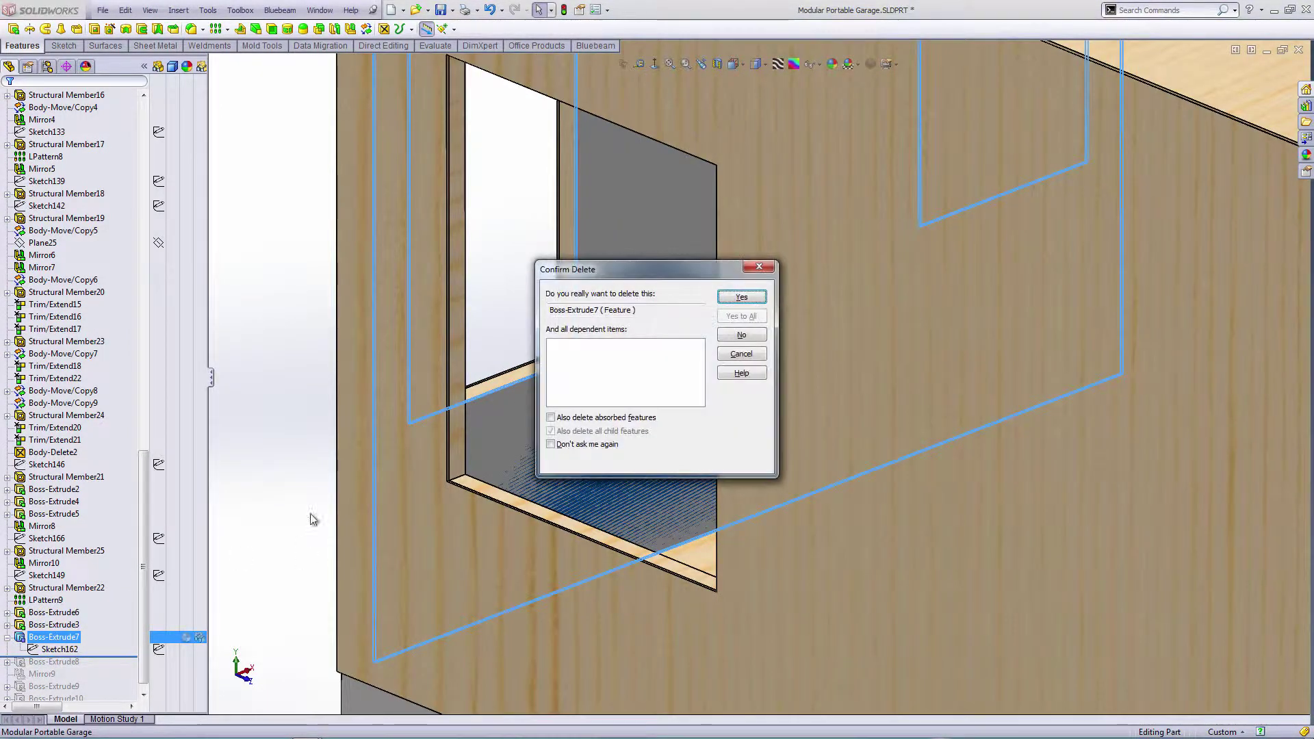
pyautogui.click(551, 417)
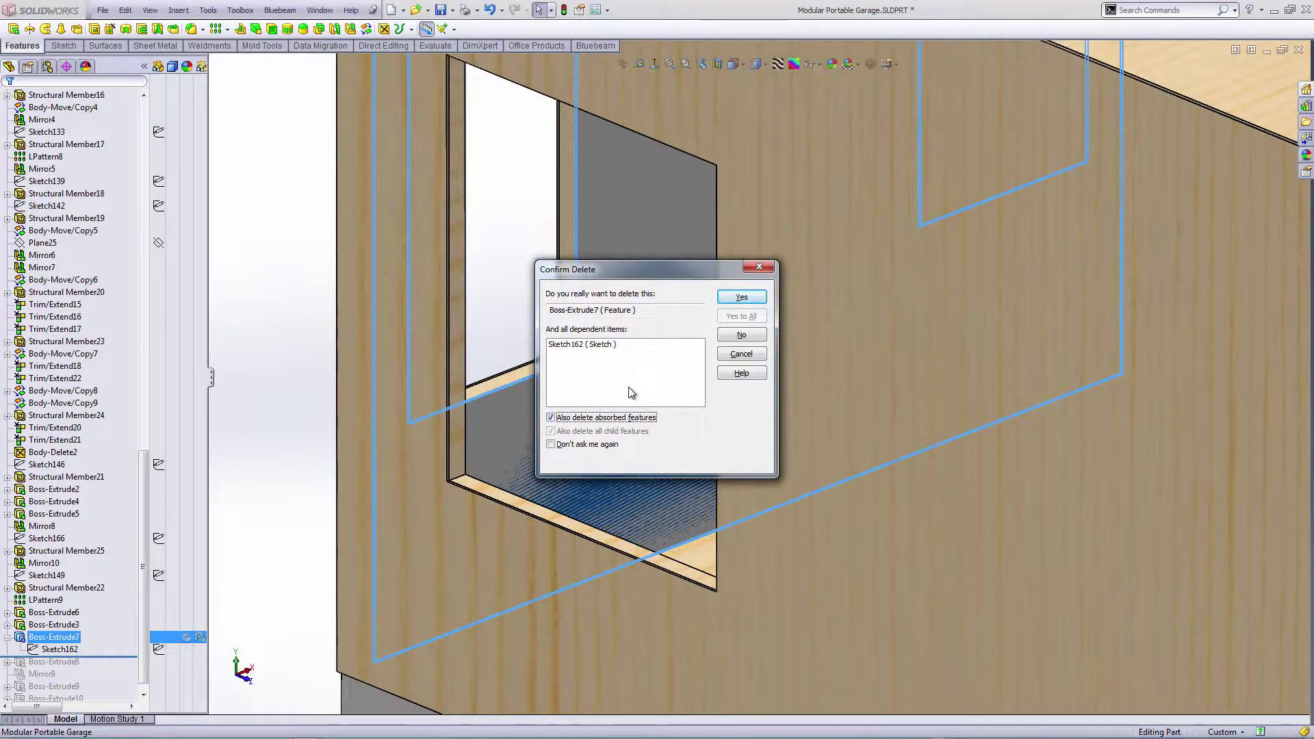
pyautogui.click(741, 299)
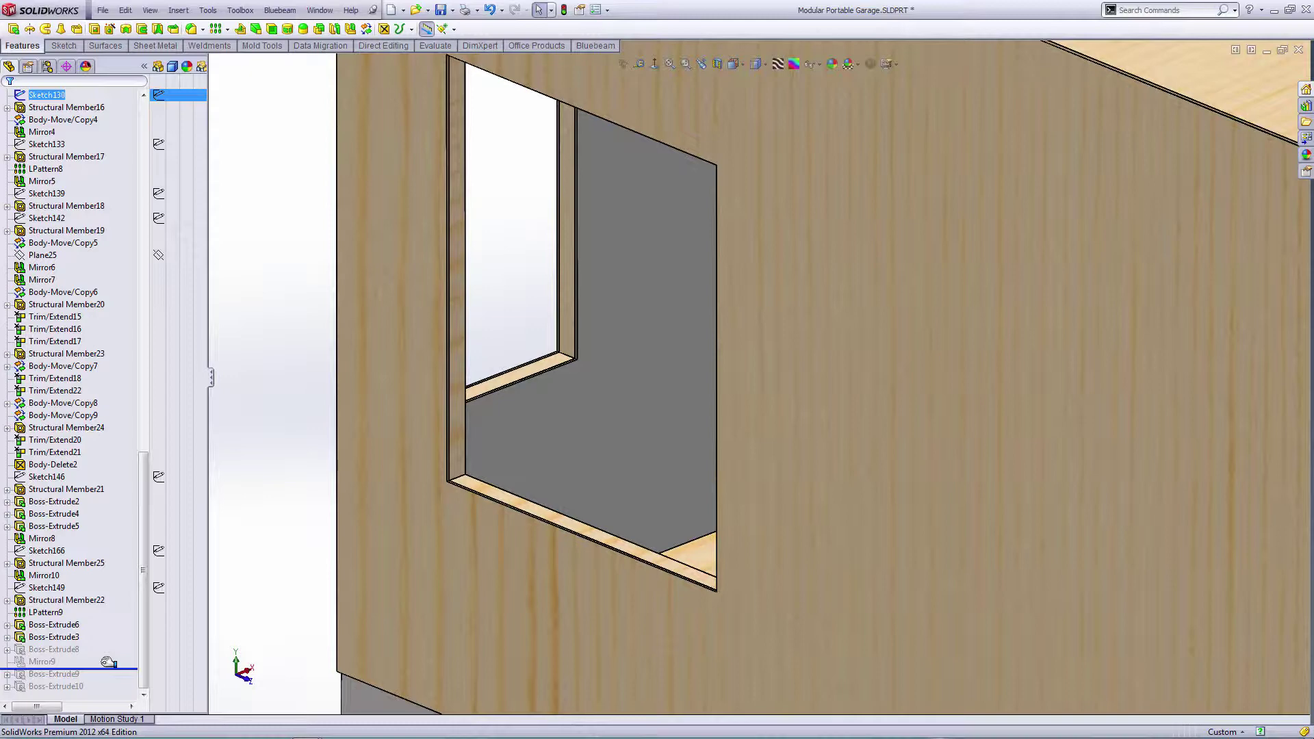
# - Open the sketch of the interior side-wall sheet Boss-Extrude8 for editing
pyautogui.click(65, 650)
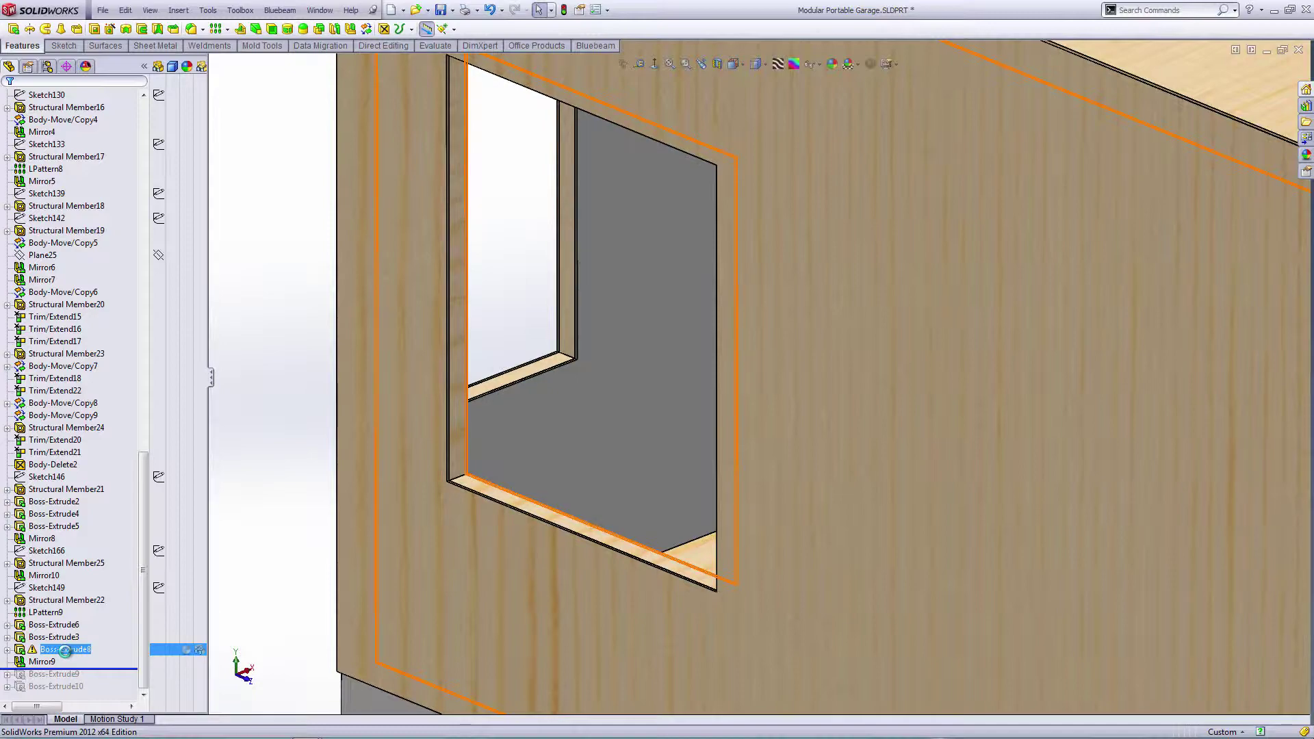
pyautogui.click(65, 650)
pyautogui.scroll(4, 175, 601)
pyautogui.scroll(3, 495, 470)
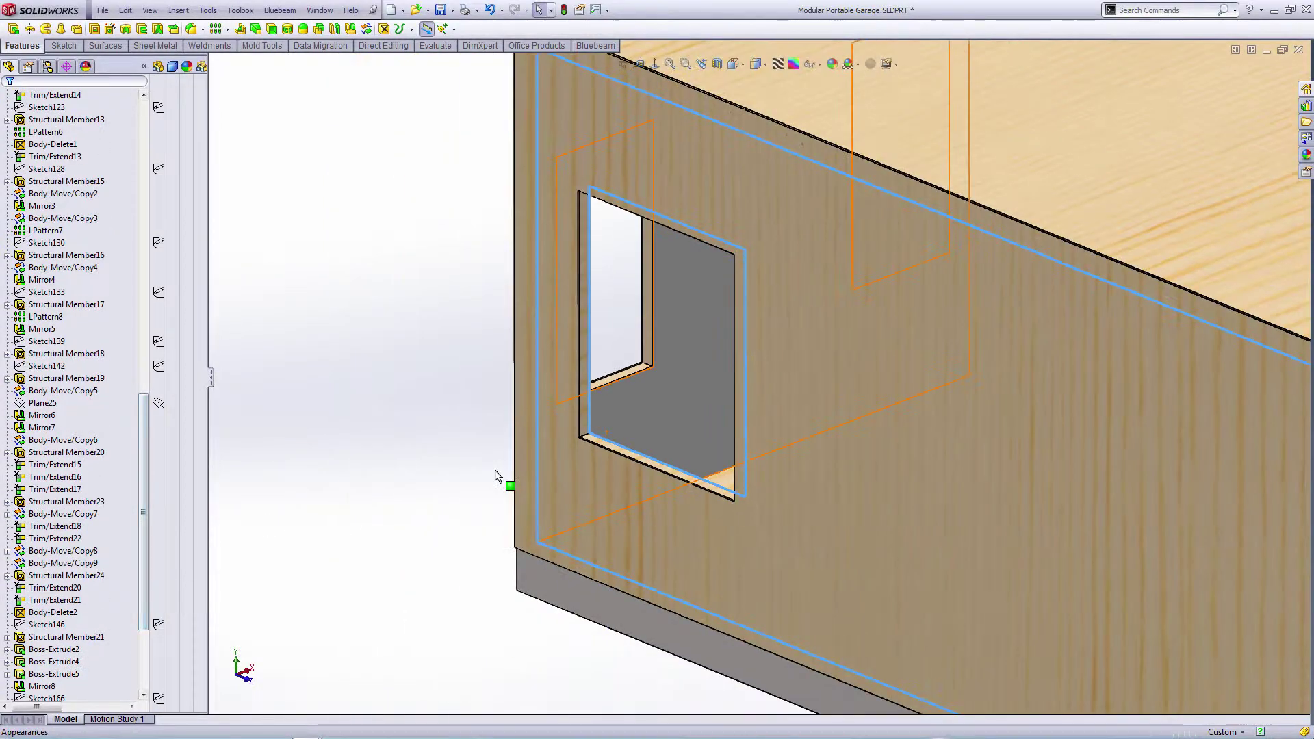
pyautogui.scroll(5, 495, 469)
pyautogui.moveTo(565, 552); pyautogui.dragTo(451, 481, button='middle')
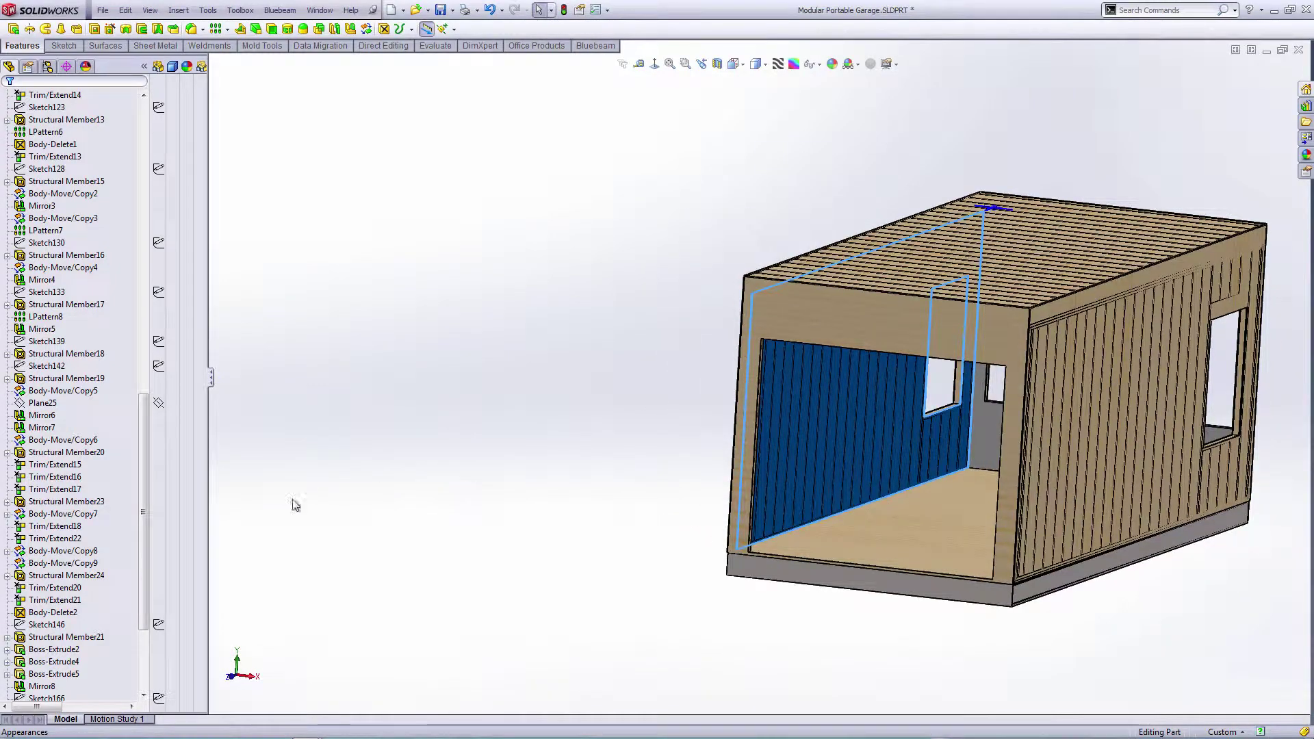
pyautogui.scroll(-4, 73, 658)
pyautogui.click(71, 652)
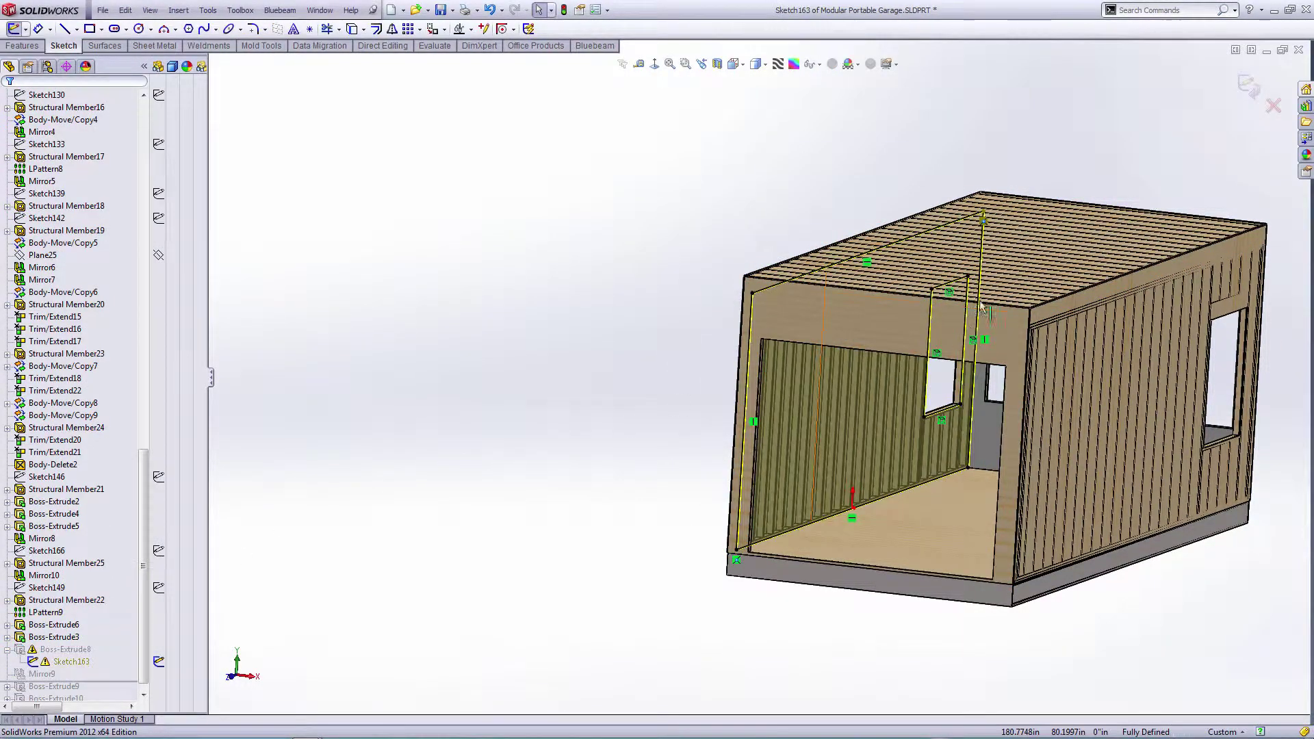
# - Switch the model display to wireframe to expose the wall sketch's upper corner at the far end
pyautogui.scroll(-8, 985, 305)
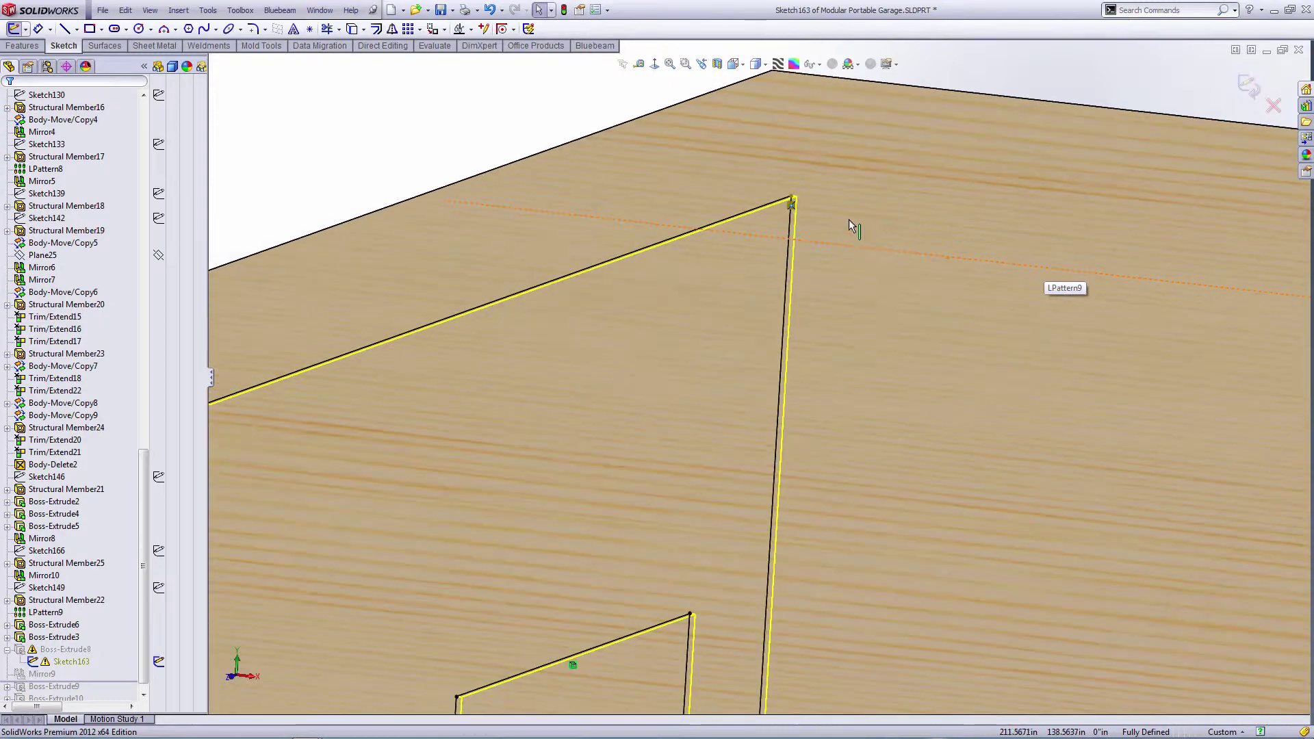
pyautogui.moveTo(851, 226)
pyautogui.mouseDown(button='middle')
pyautogui.moveTo(787, 273)
pyautogui.moveTo(787, 293)
pyautogui.moveTo(787, 167)
pyautogui.mouseUp(button='middle')
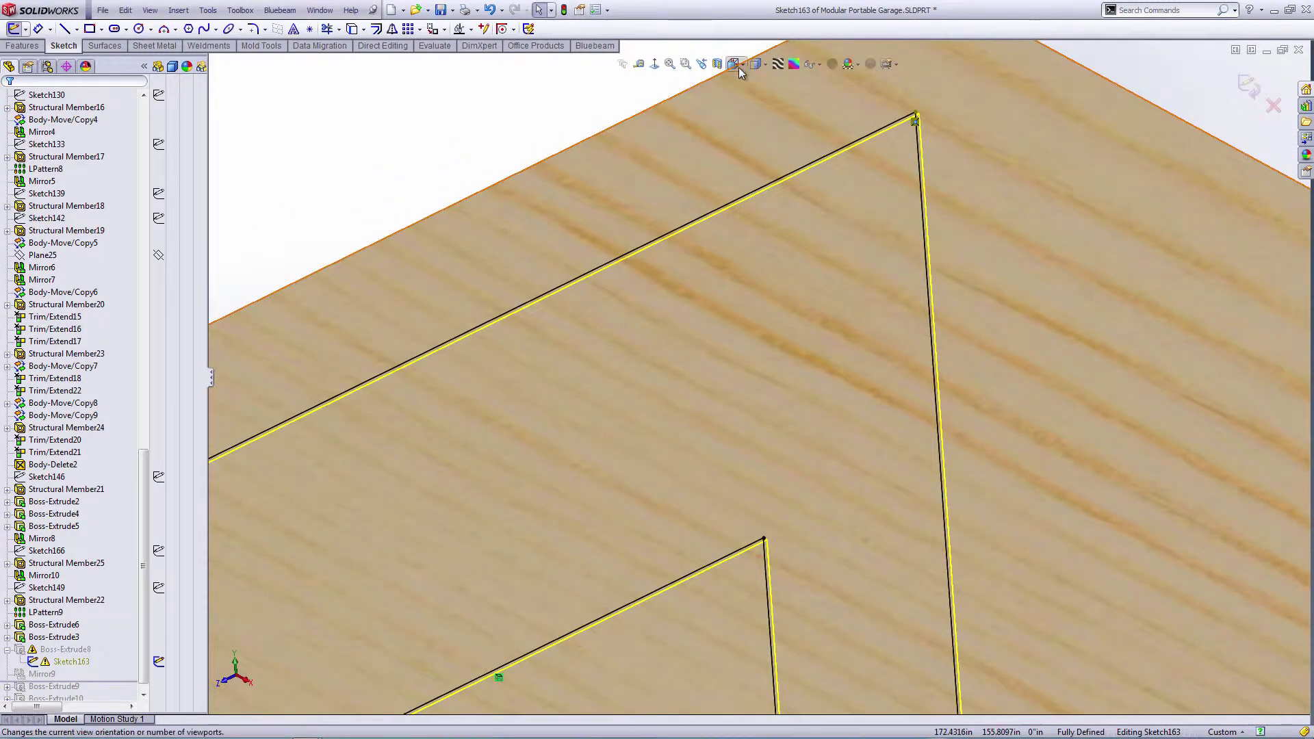
pyautogui.click(756, 64)
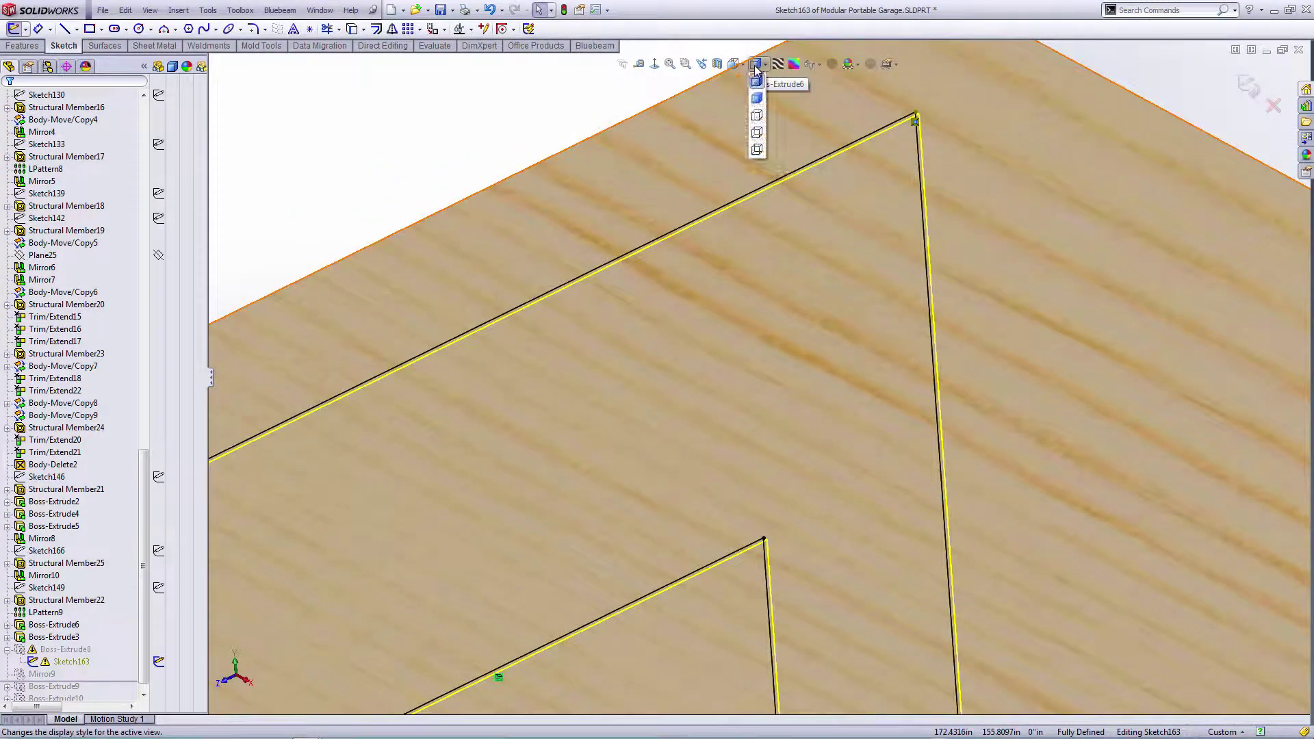
pyautogui.click(757, 150)
pyautogui.moveTo(758, 152)
pyautogui.mouseDown(button='middle')
pyautogui.moveTo(784, 245)
pyautogui.moveTo(784, 193)
pyautogui.mouseUp(button='middle')
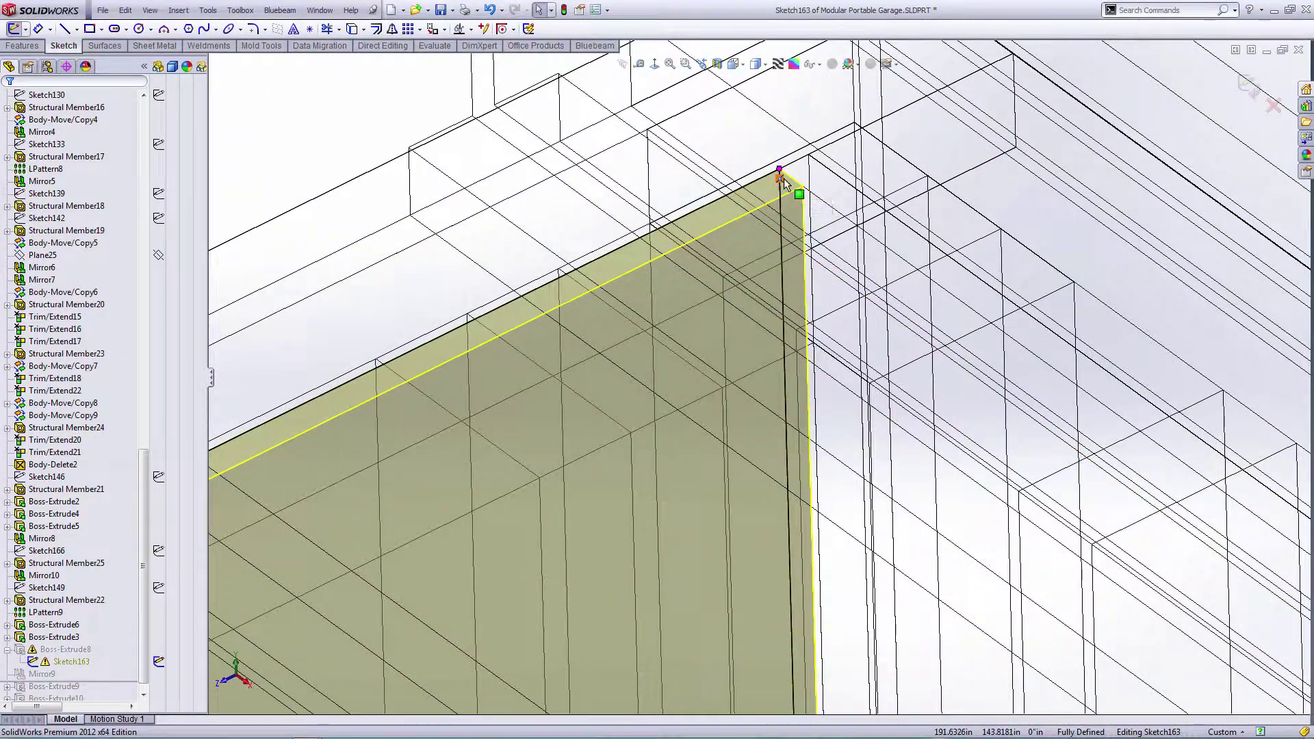
# - Replace the broken relation on the wall sketch's upper corner point with a coincident relation to the adjacent model vertex, and exit the sketch
pyautogui.click(784, 179)
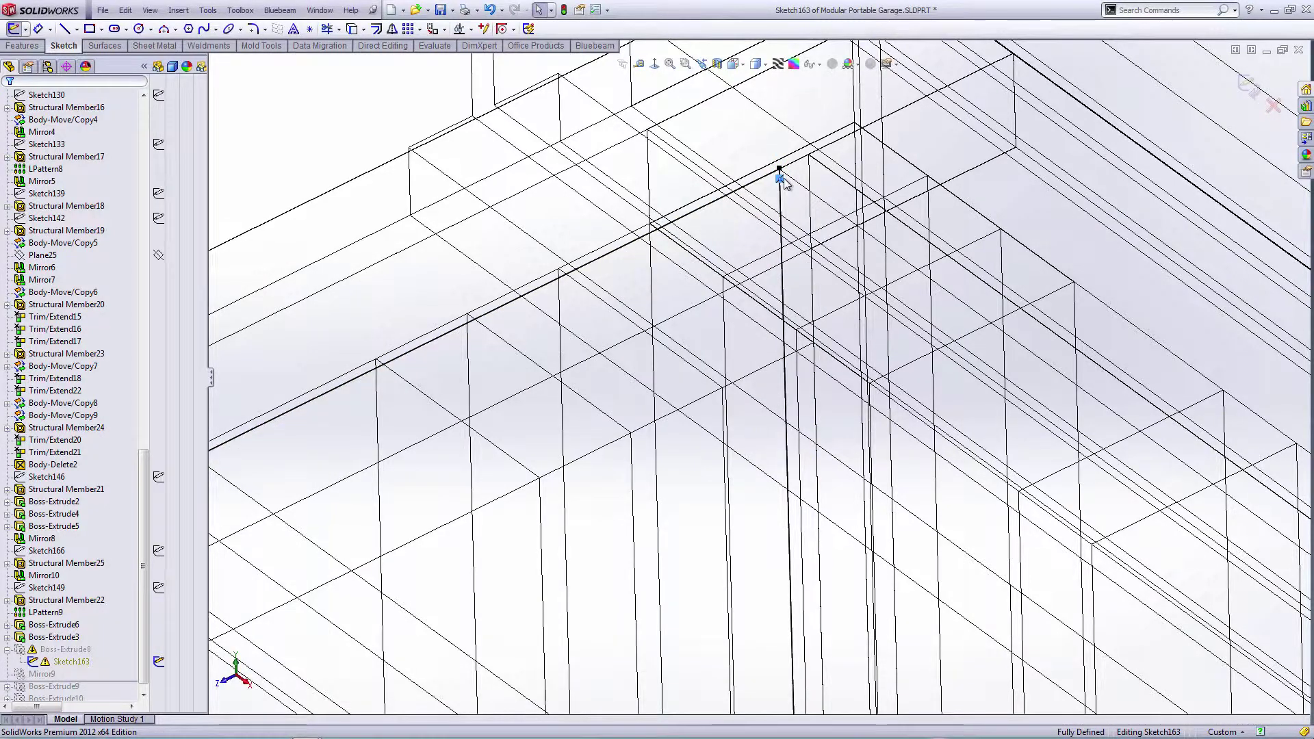
pyautogui.press('Delete')
pyautogui.moveTo(780, 170); pyautogui.dragTo(775, 192)
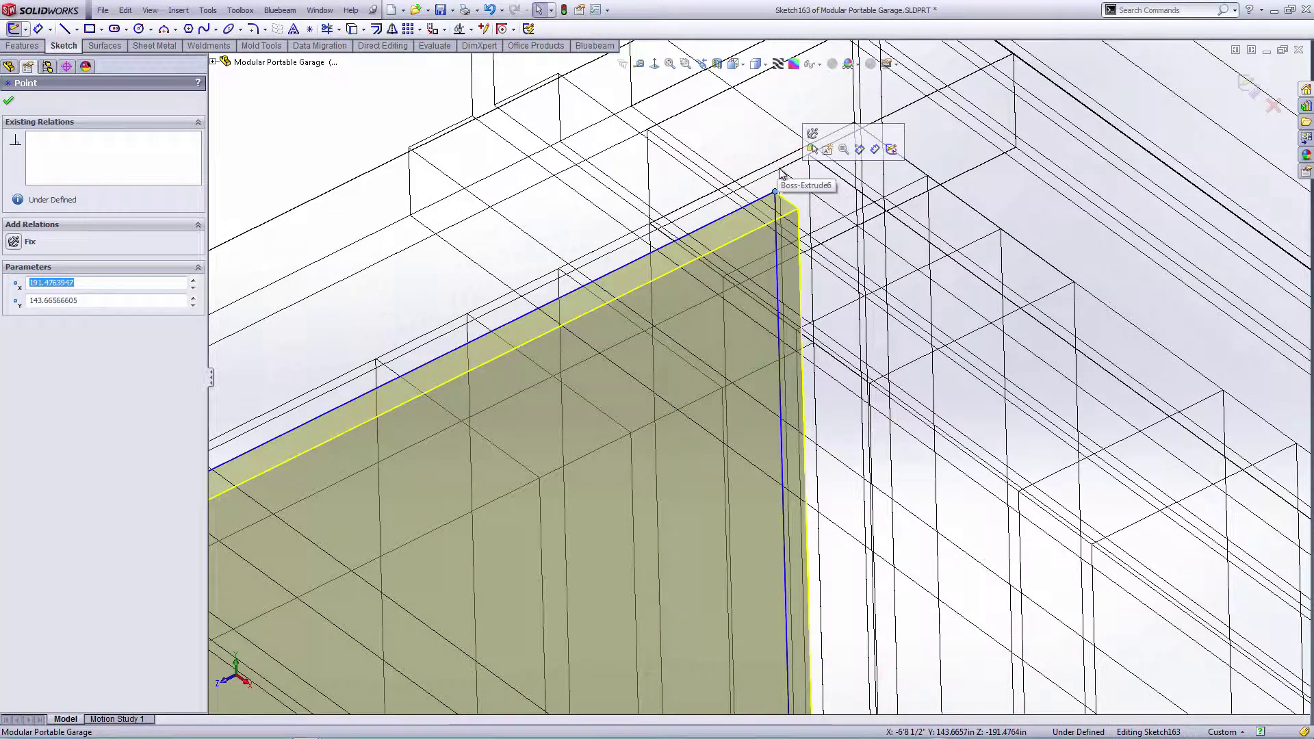
pyautogui.keyDown('ctrl'); pyautogui.click(779, 169); pyautogui.keyUp('ctrl')
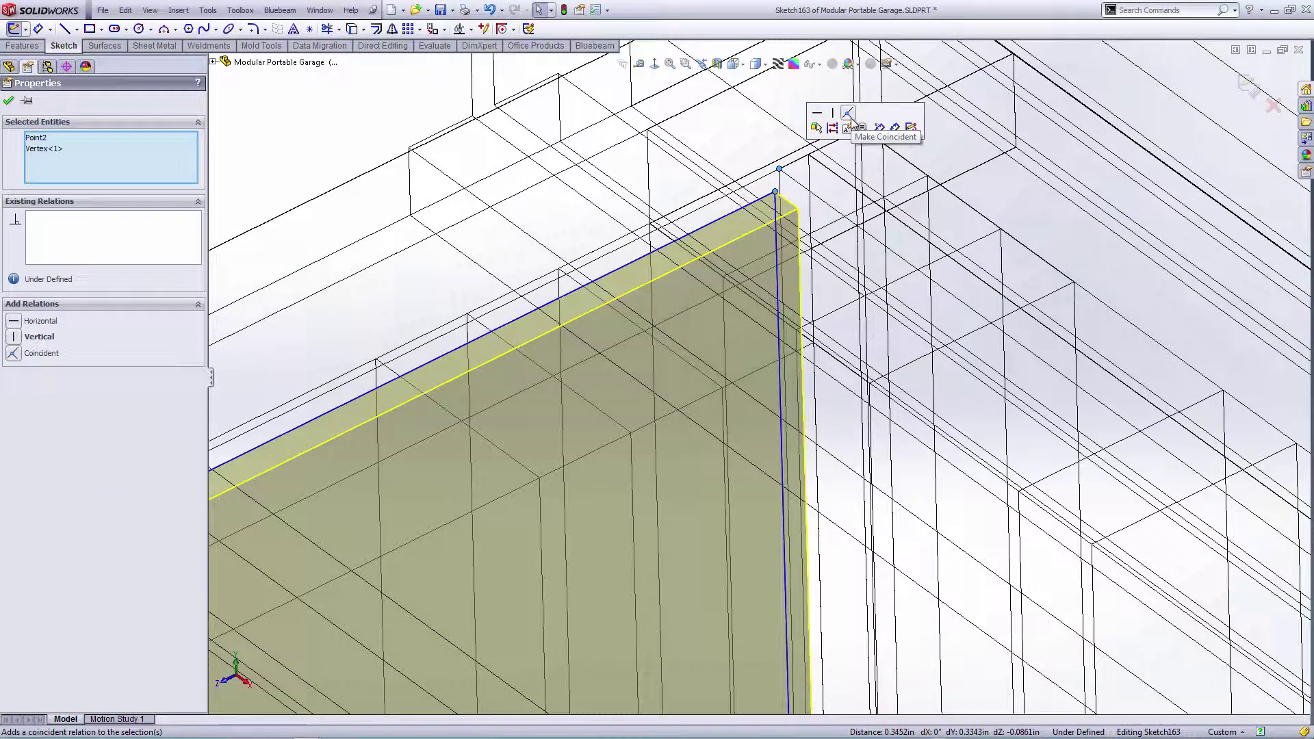
pyautogui.click(849, 114)
pyautogui.click(1246, 83)
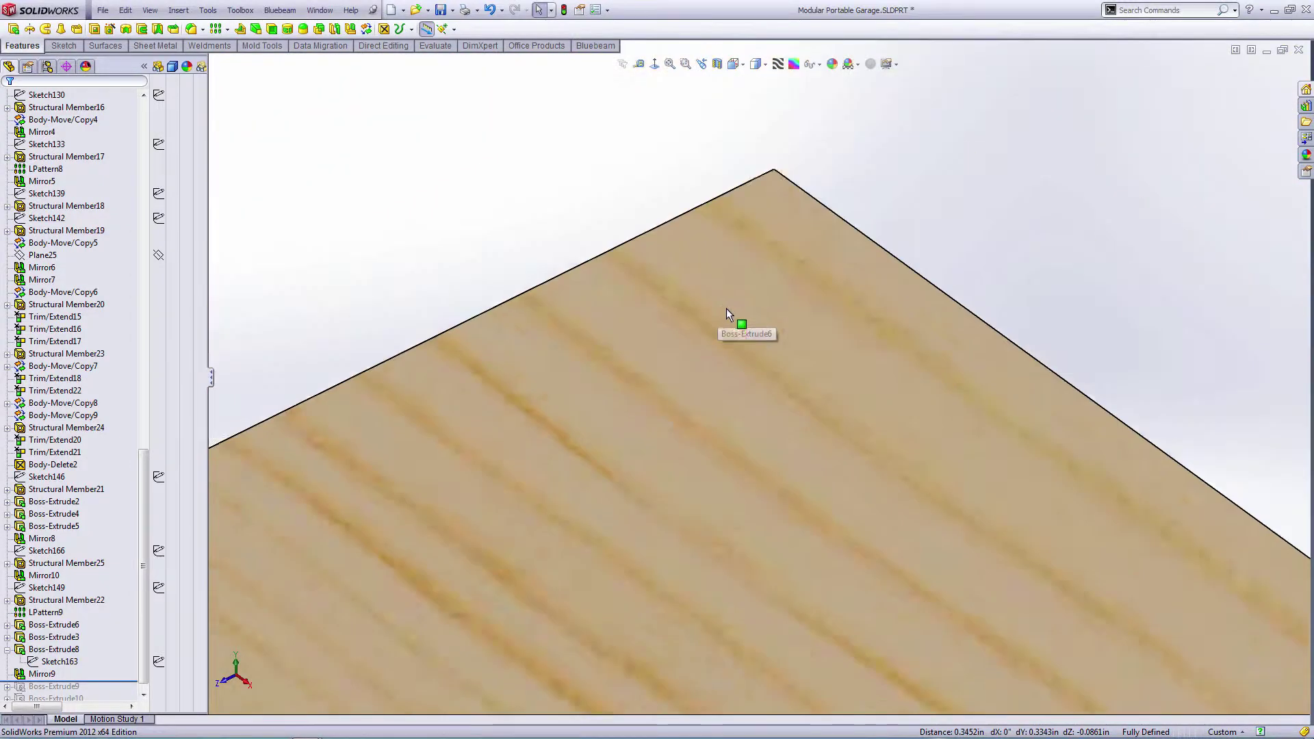
# - Roll the feature history forward to include Boss-Extrude9 and Boss-Extrude10, and highlight each one to check its location
pyautogui.scroll(12, 727, 311)
pyautogui.scroll(-2, 554, 644)
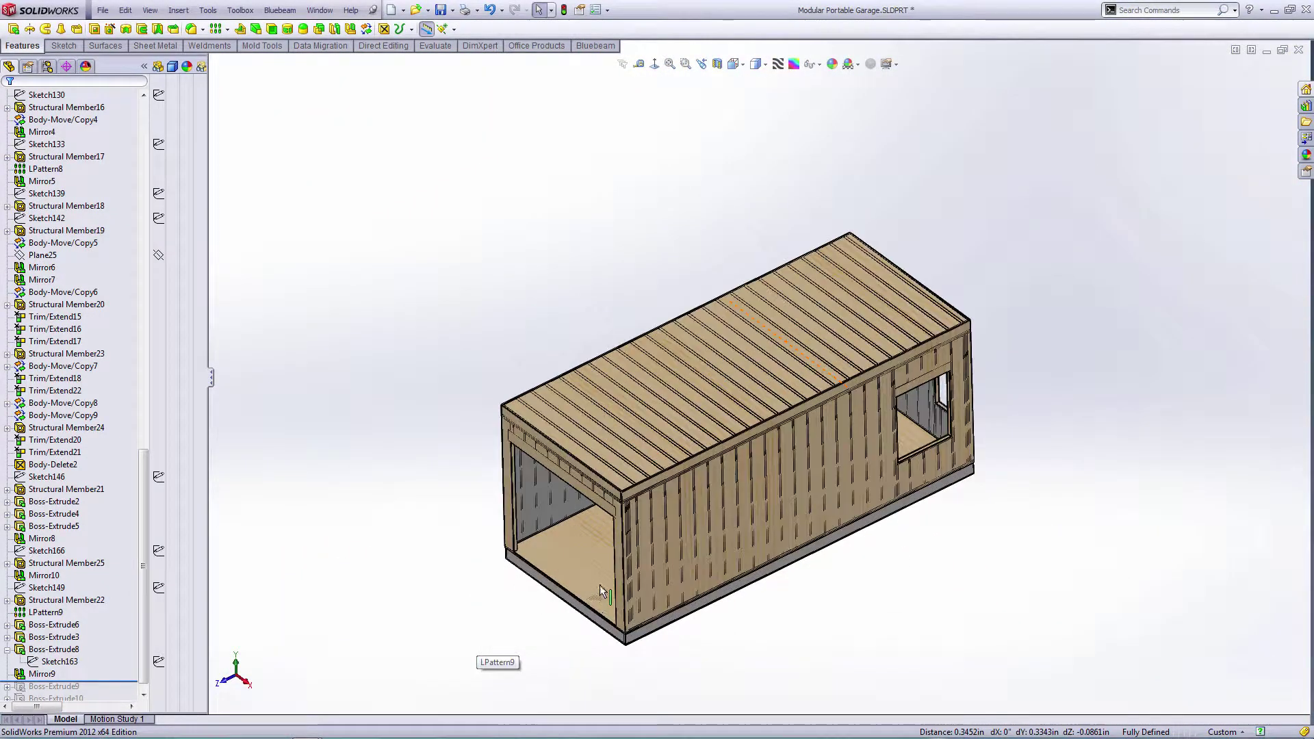
pyautogui.moveTo(600, 585); pyautogui.dragTo(610, 480, button='middle')
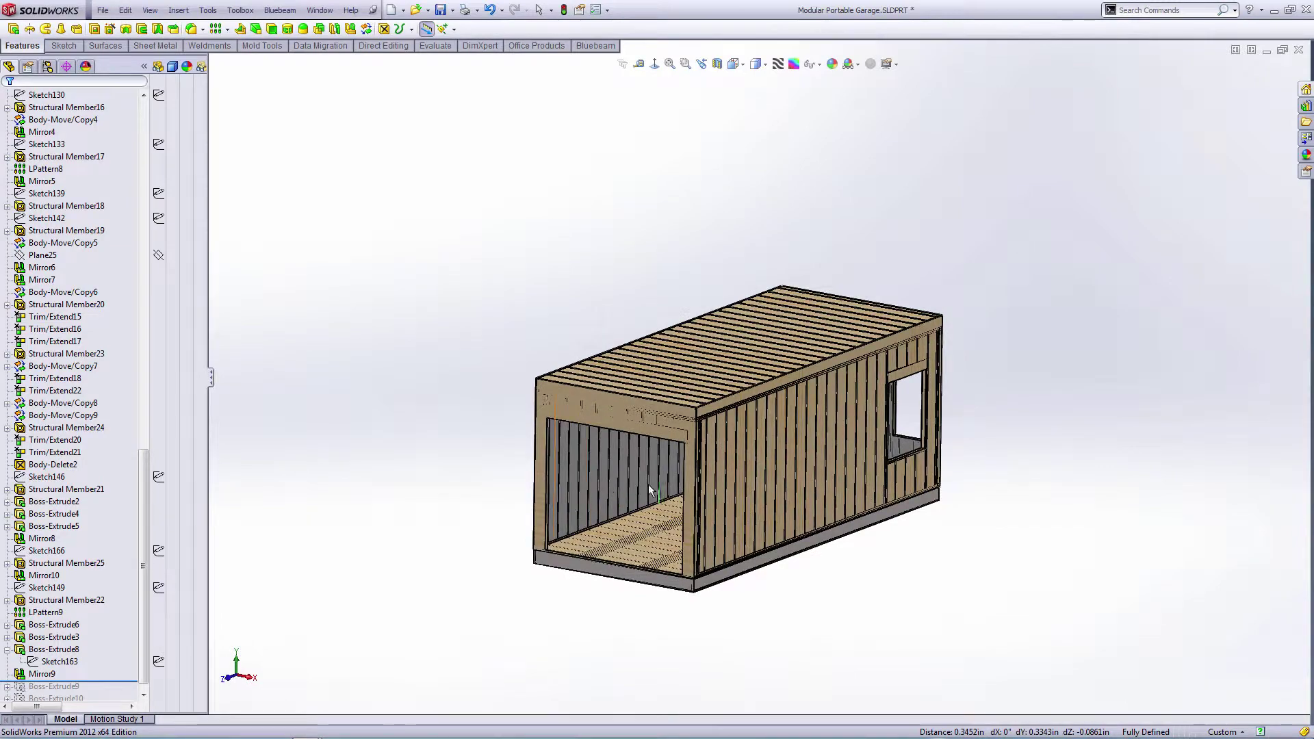
pyautogui.scroll(-6, 685, 467)
pyautogui.moveTo(684, 424); pyautogui.dragTo(688, 458, button='middle')
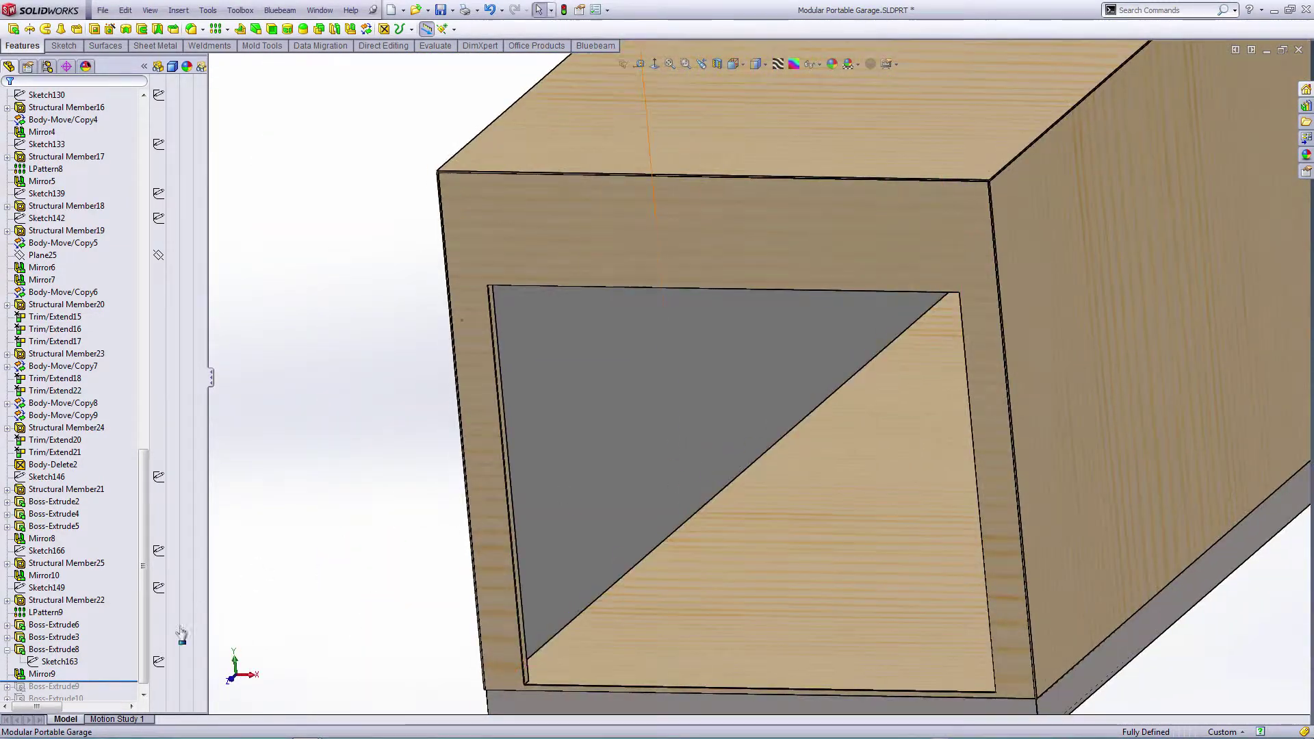
pyautogui.scroll(-1, 148, 657)
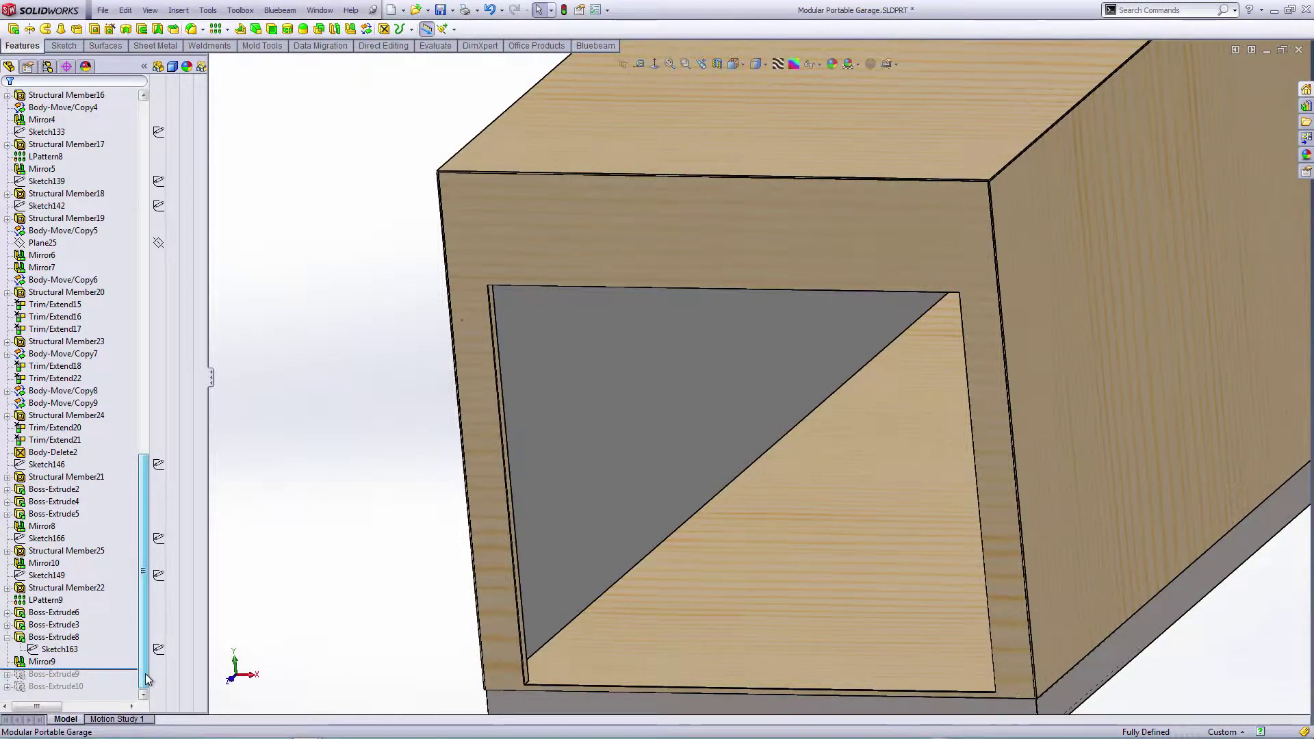
pyautogui.moveTo(120, 670); pyautogui.dragTo(116, 691)
pyautogui.click(64, 675)
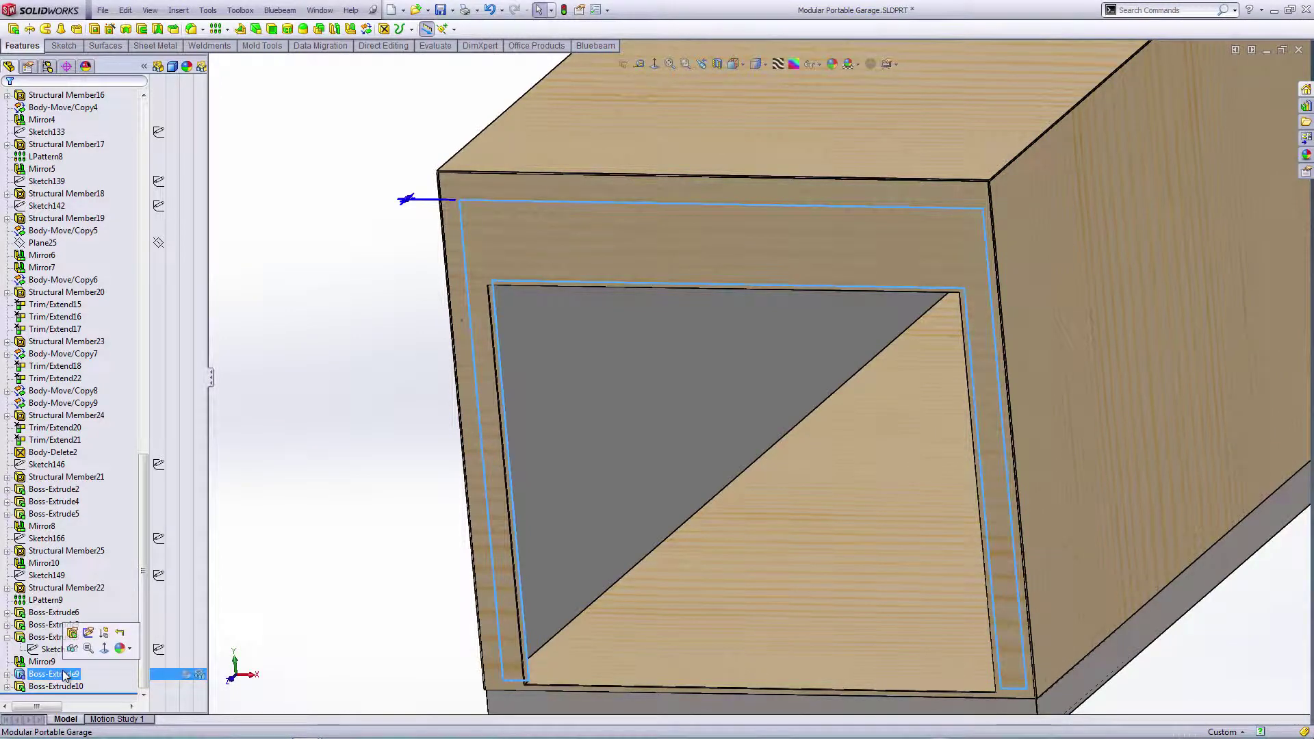
pyautogui.click(63, 686)
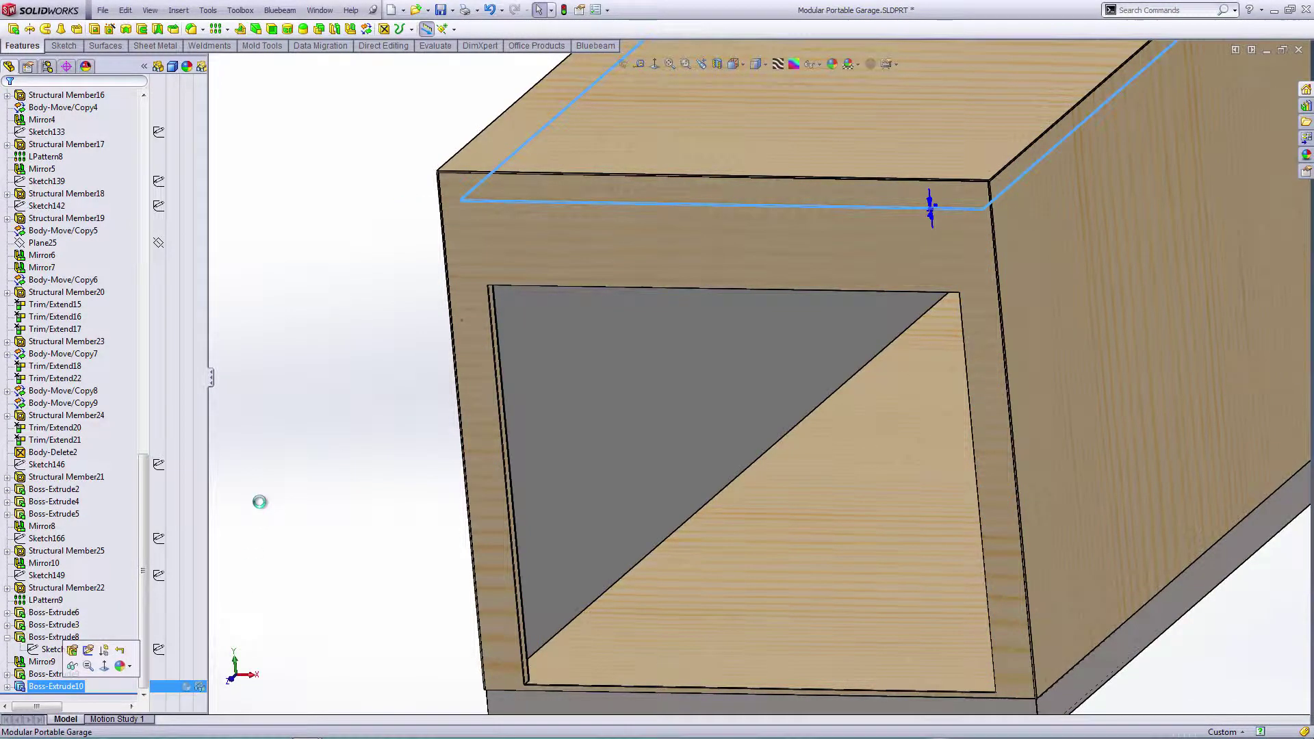
# - Examine the roof sheet and the garage-door end wall from outside after the rebuild
pyautogui.click(411, 432)
pyautogui.moveTo(410, 431); pyautogui.dragTo(402, 404, button='middle')
pyautogui.scroll(3, 549, 408)
pyautogui.moveTo(660, 462)
pyautogui.mouseDown(button='middle')
pyautogui.moveTo(638, 462)
pyautogui.moveTo(616, 410)
pyautogui.moveTo(687, 491)
pyautogui.moveTo(678, 461)
pyautogui.mouseUp(button='middle')
pyautogui.scroll(-1, 980, 244)
pyautogui.scroll(-2, 980, 243)
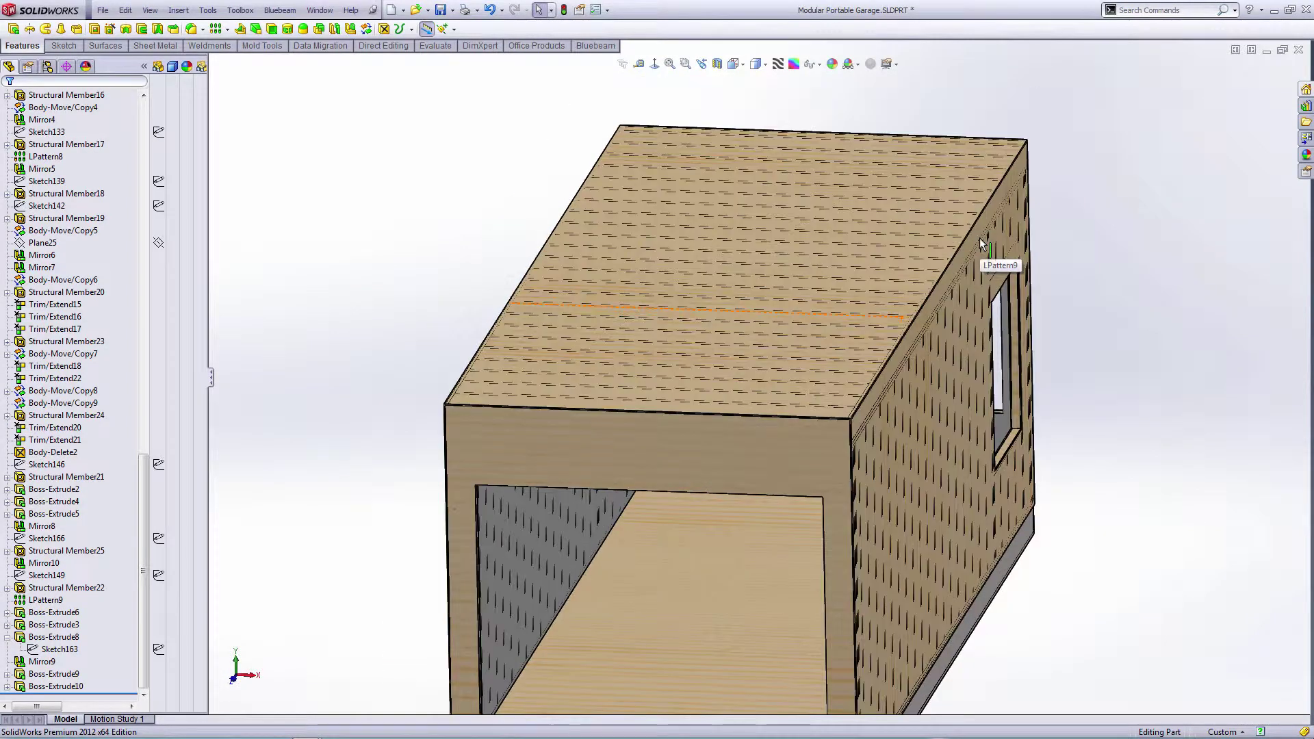
pyautogui.scroll(-3, 466, 398)
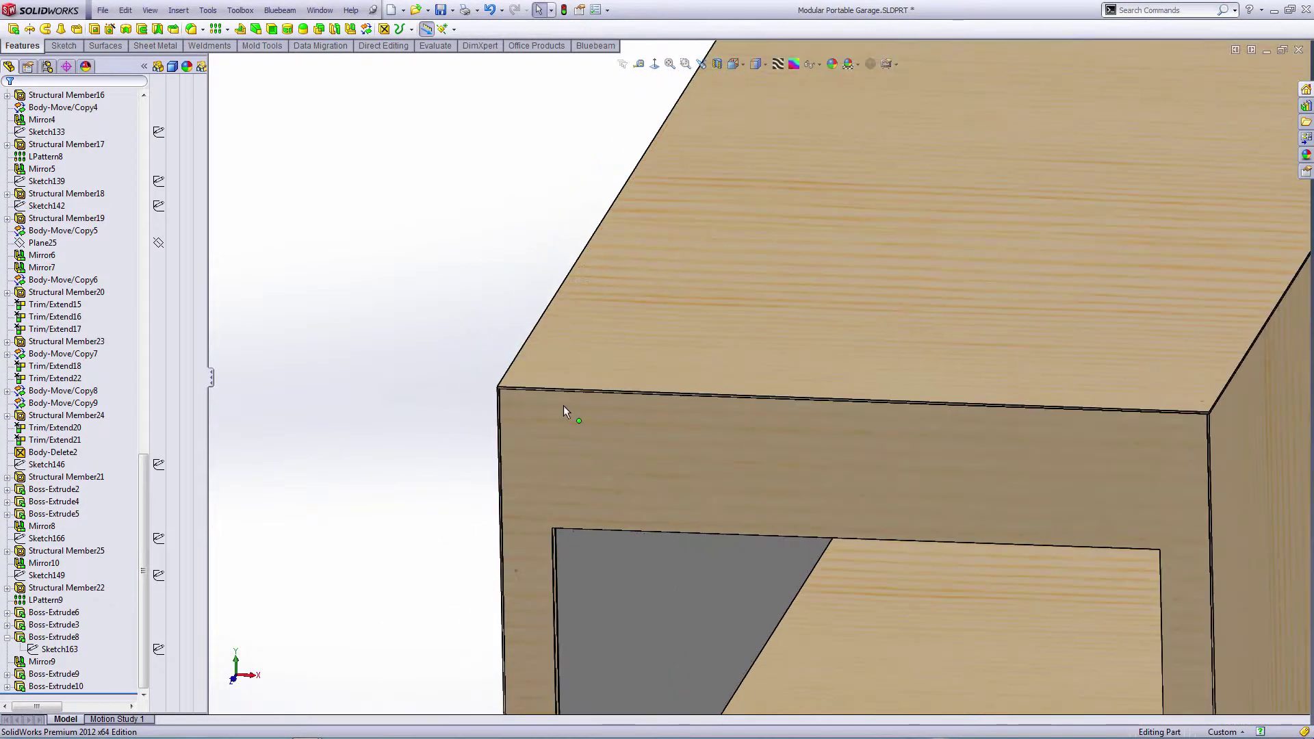